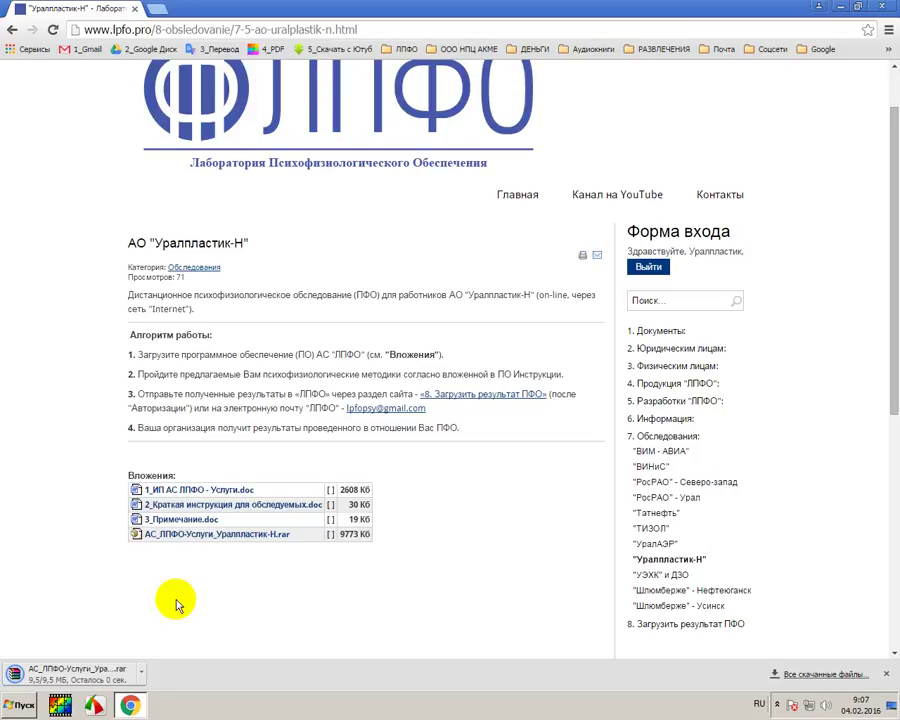
# Show the downloaded archive АС_ЛПФО-Услуги_Уралпластик-Н.rar in its folder, cut it, and close the folder window
pyautogui.click(143, 677)
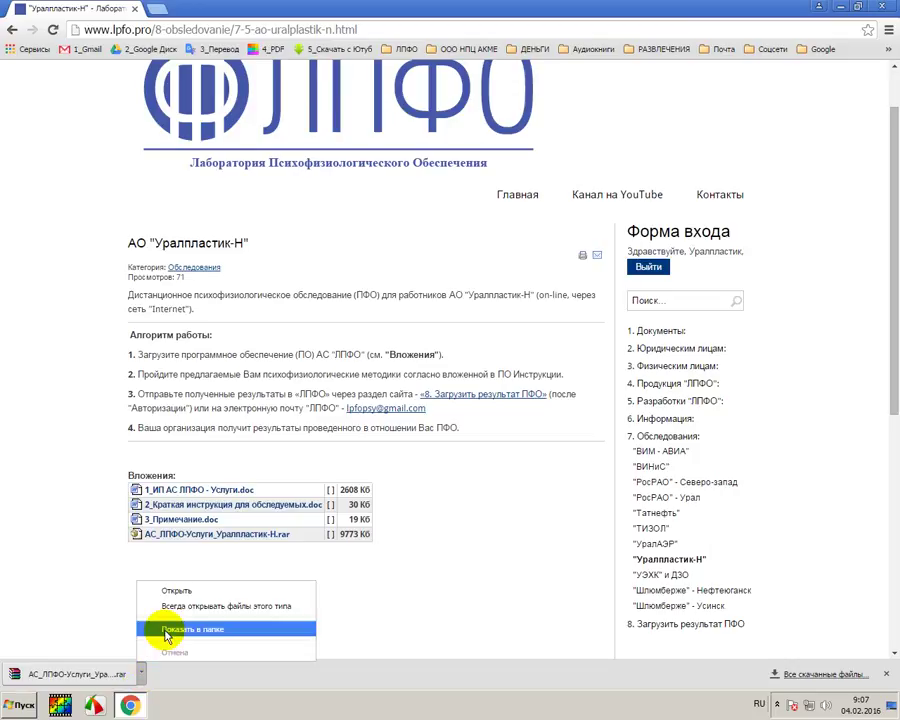
pyautogui.click(166, 632)
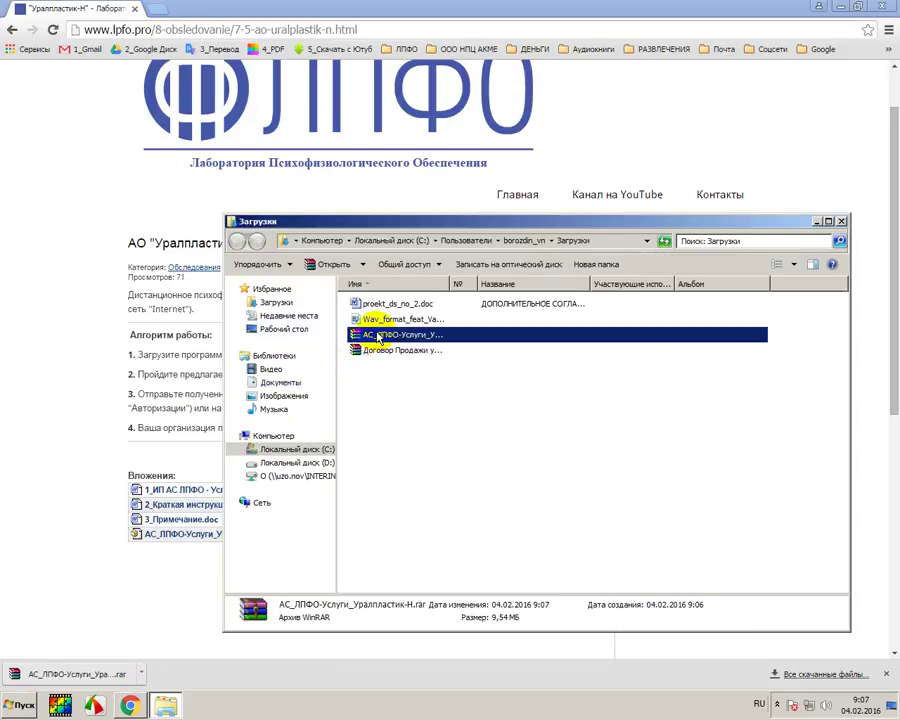
pyautogui.rightClick(378, 338)
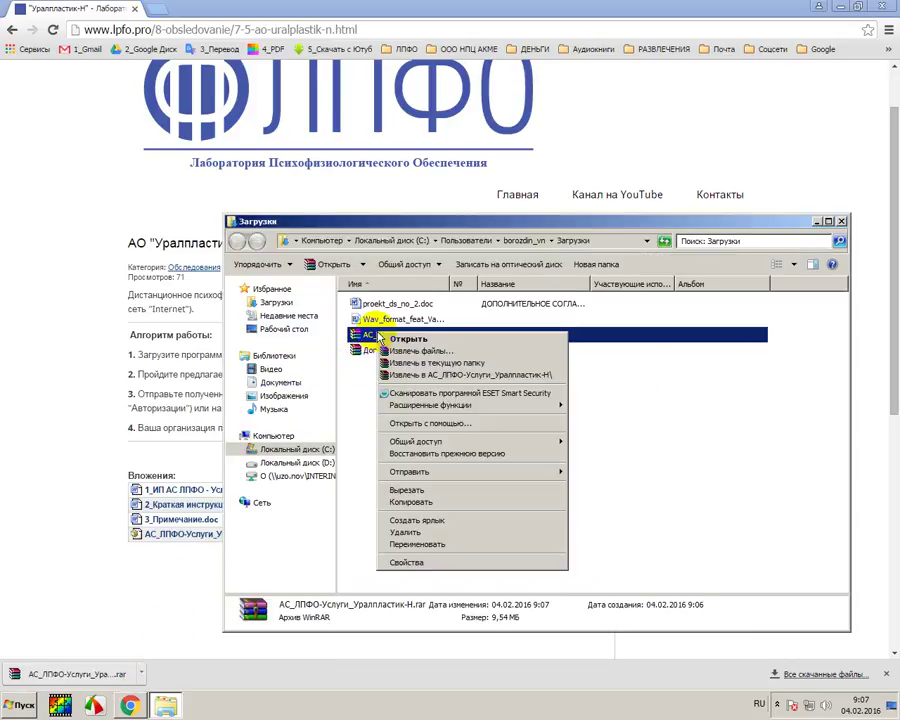
pyautogui.click(412, 491)
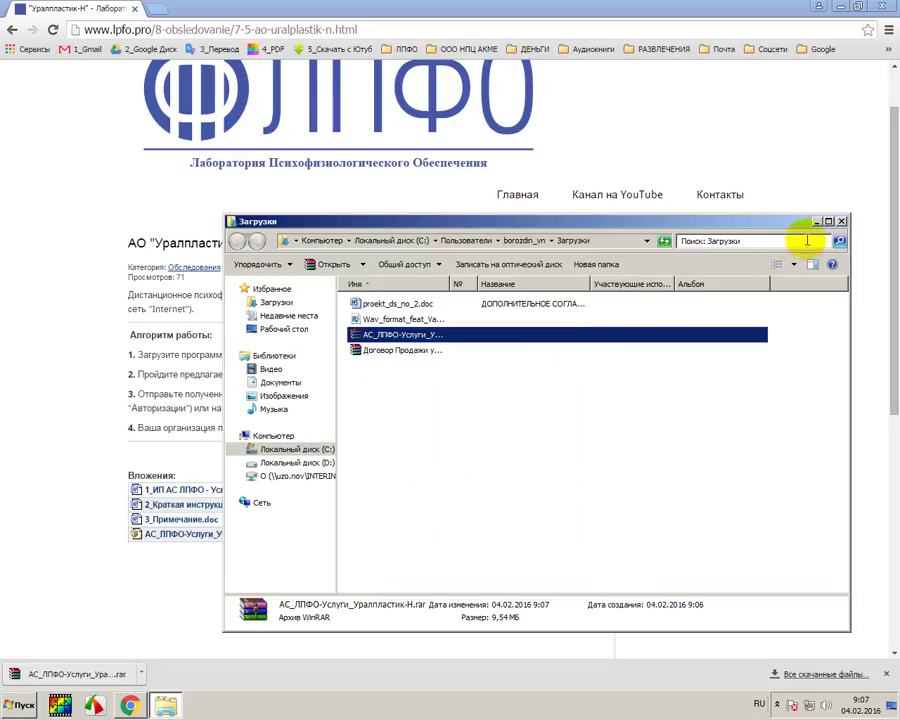
pyautogui.click(841, 220)
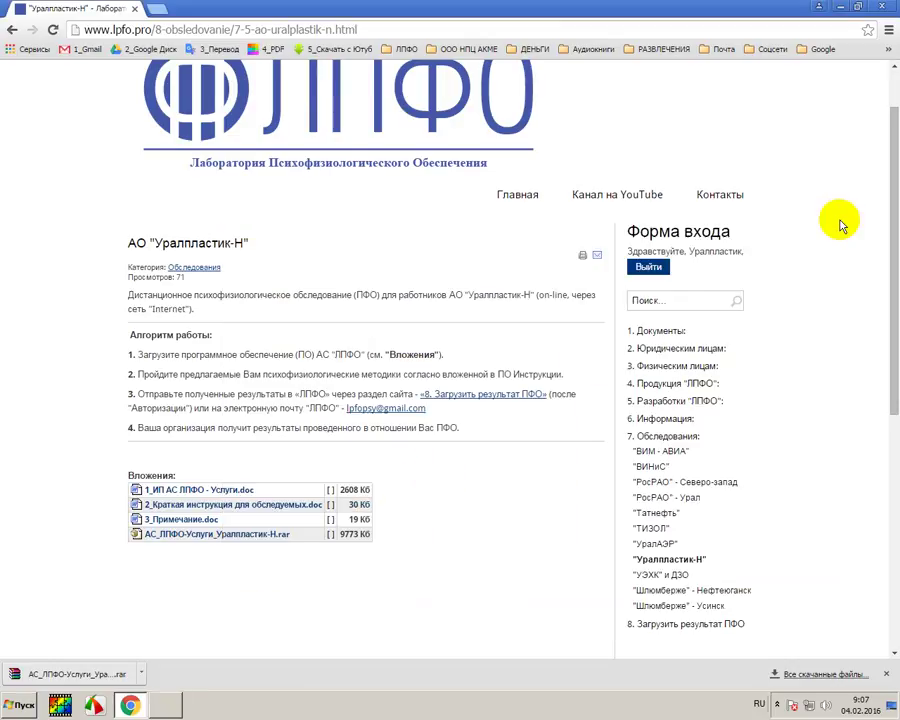
# Paste the cut archive onto the desktop and place it in the free area below the Наши партнеры folder
pyautogui.click(842, 10)
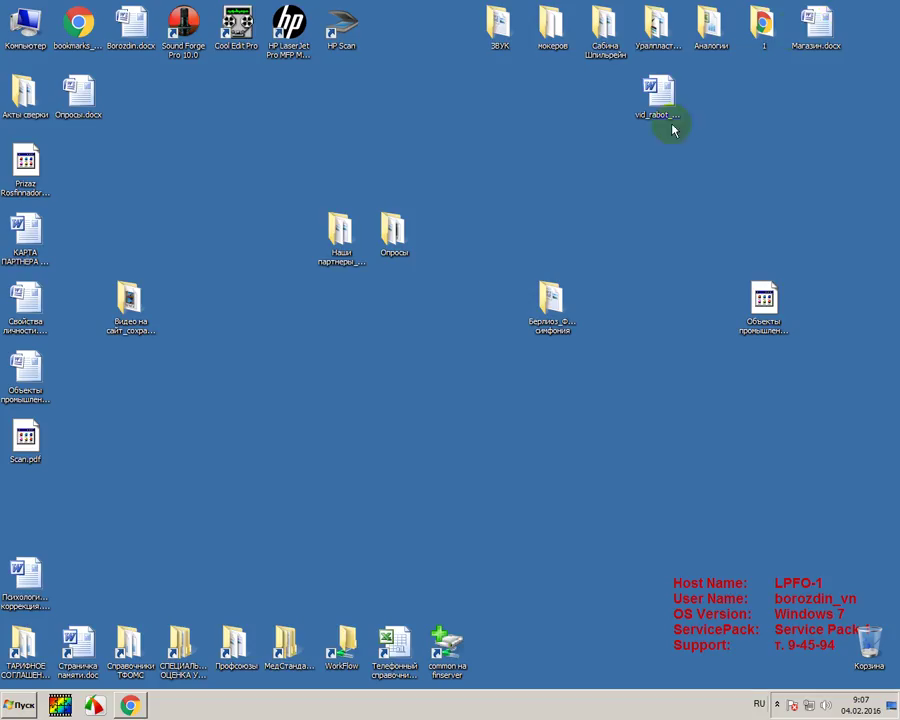
pyautogui.rightClick(337, 388)
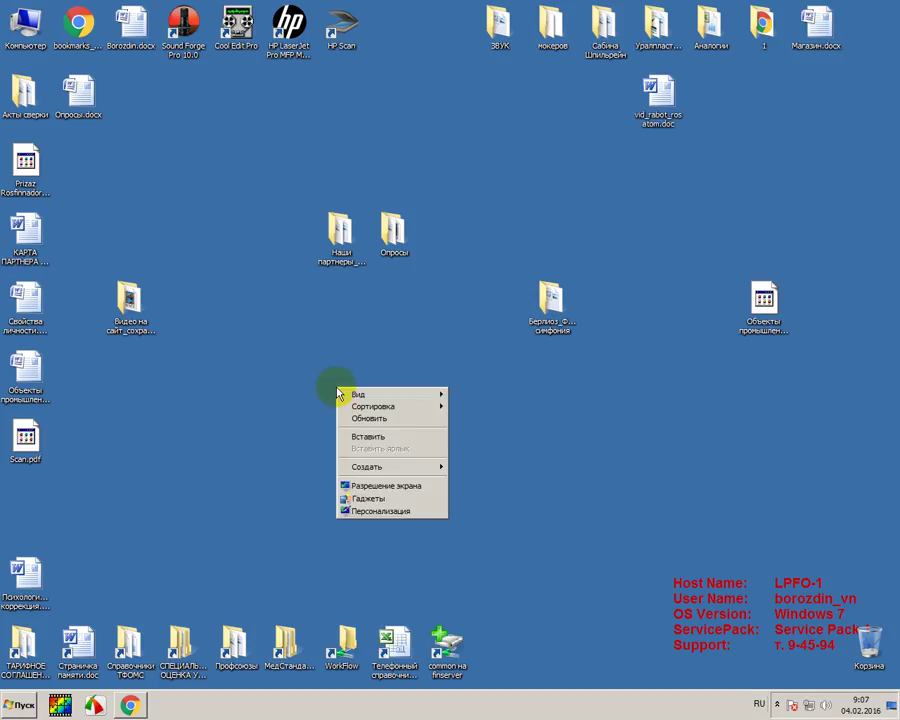
pyautogui.click(373, 436)
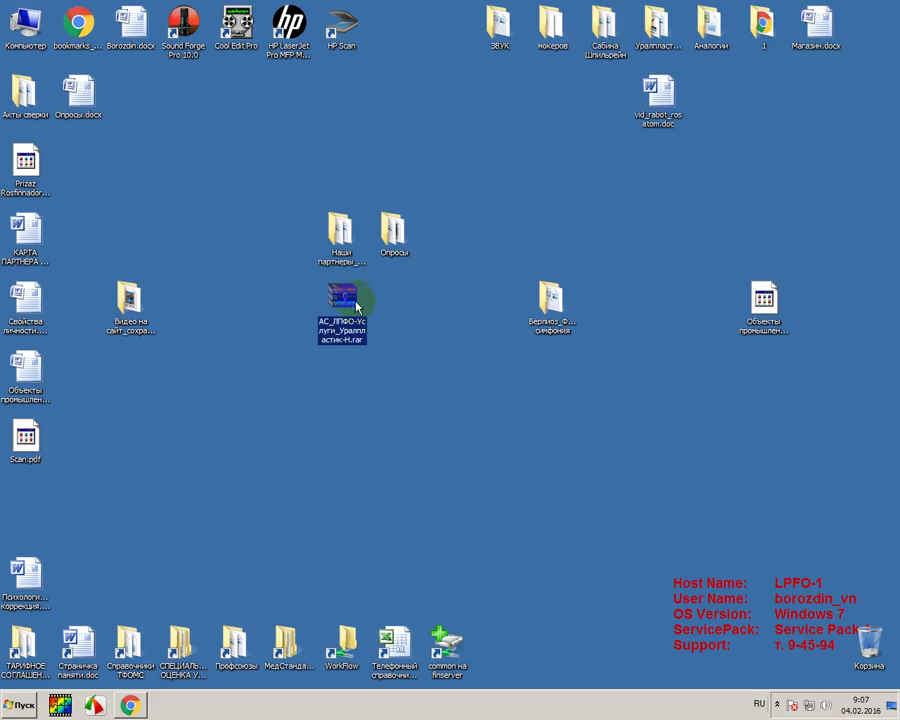
pyautogui.moveTo(357, 307); pyautogui.dragTo(357, 375)
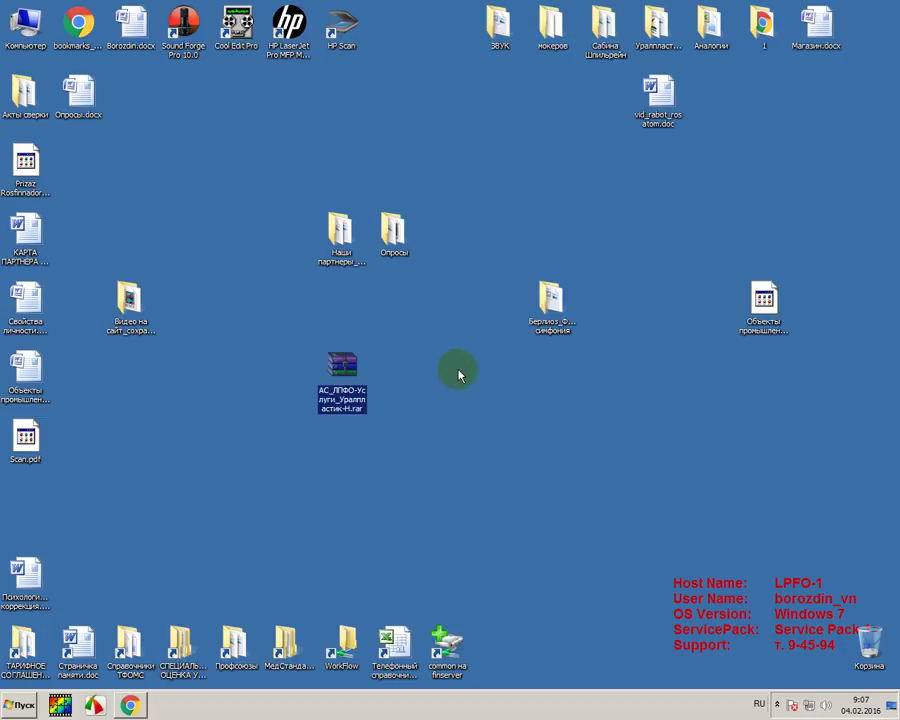
pyautogui.click(361, 429)
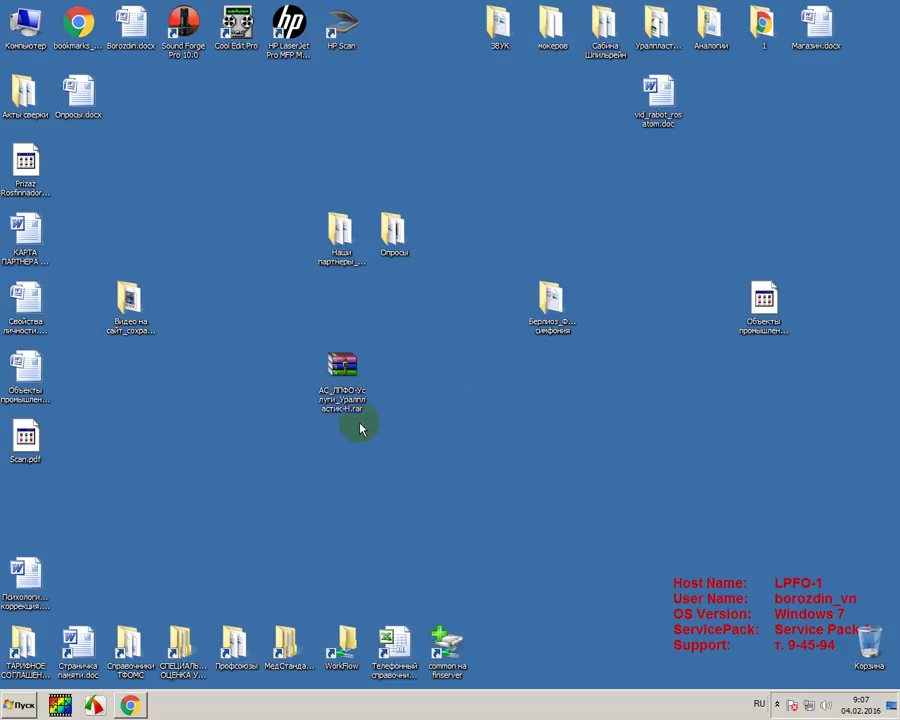
pyautogui.moveTo(287, 423); pyautogui.dragTo(394, 341)
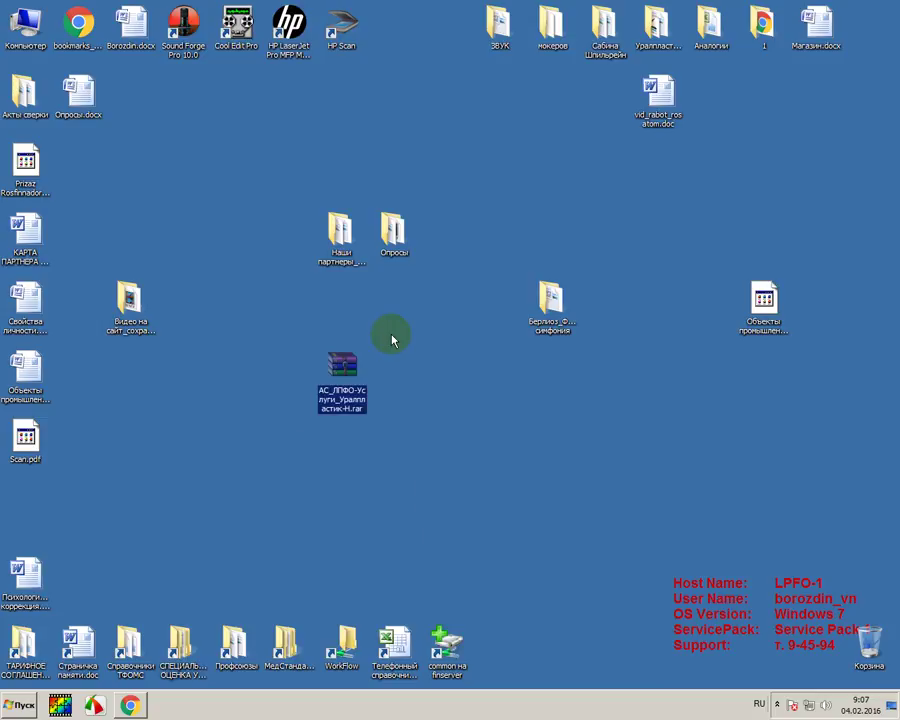
# Extract the desktop archive with WinRAR into the suggested desktop folder АС_ЛПФО-Услуги_Уралпластик-Н
pyautogui.rightClick(343, 366)
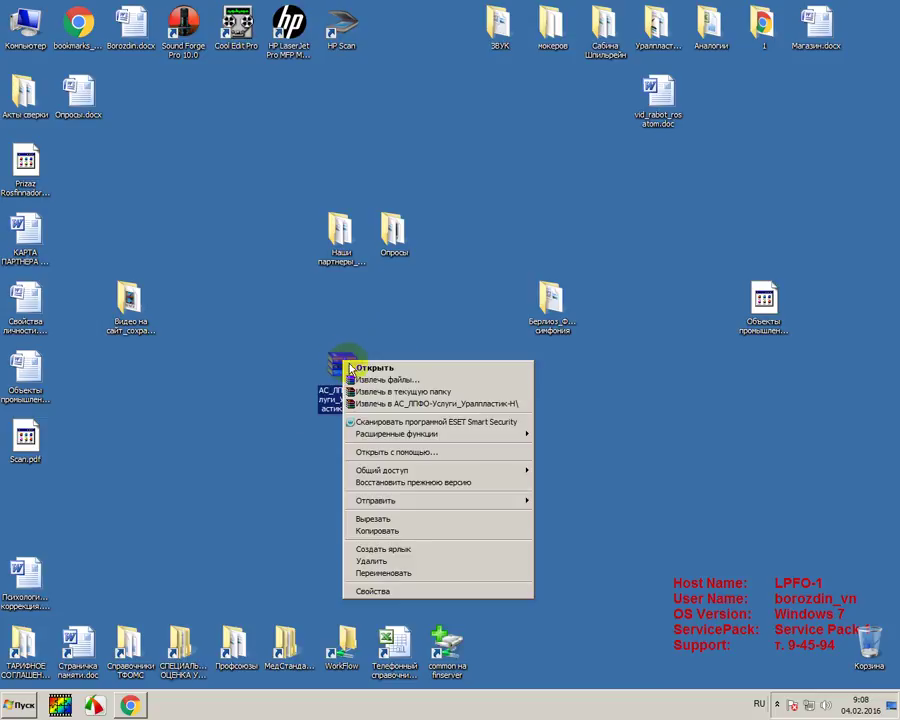
pyautogui.click(355, 378)
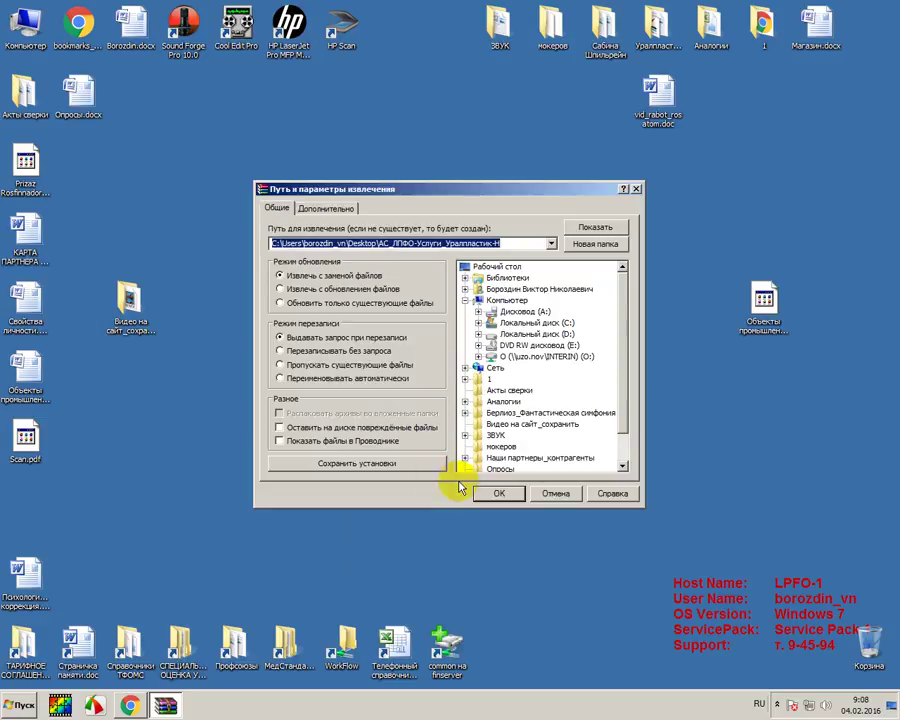
pyautogui.click(487, 491)
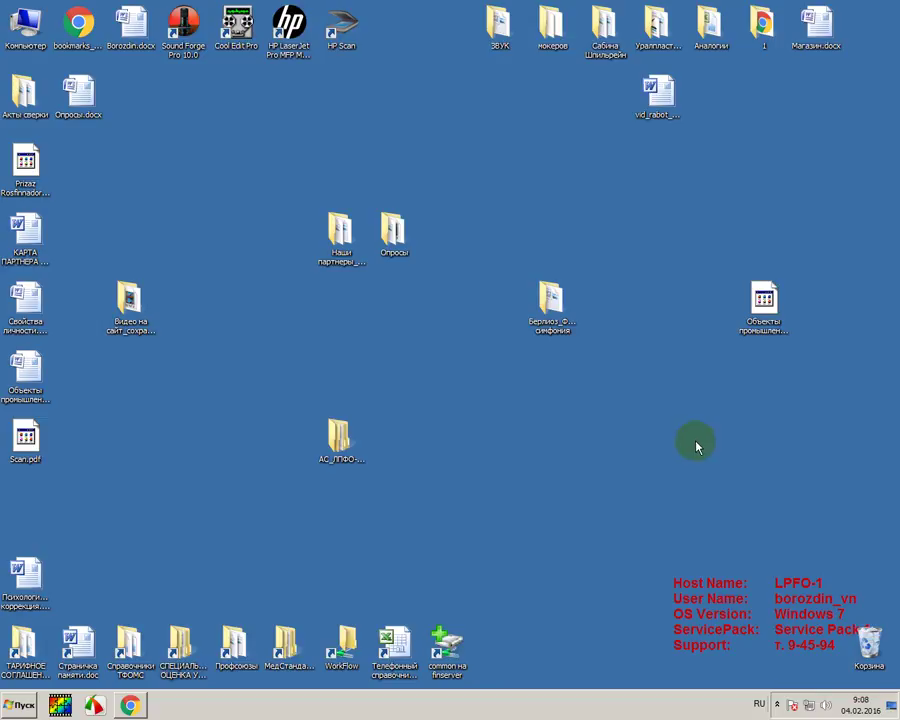
# Open the extracted folder and its inner АС_ЛПФО-Услуги_Уралпластик-Н folder, and maximize the window
pyautogui.doubleClick(338, 435)
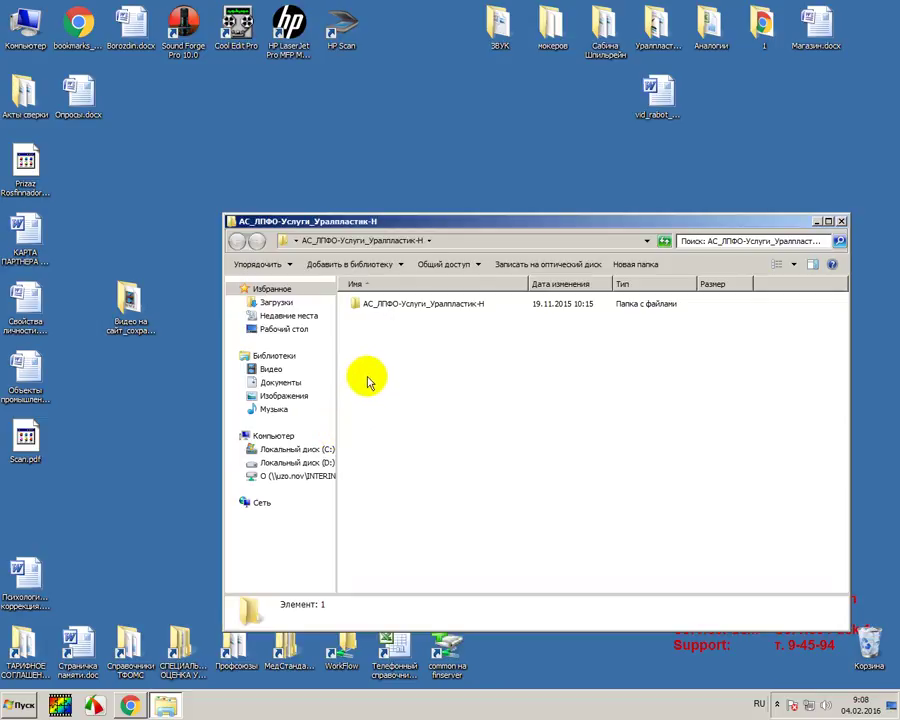
pyautogui.doubleClick(403, 305)
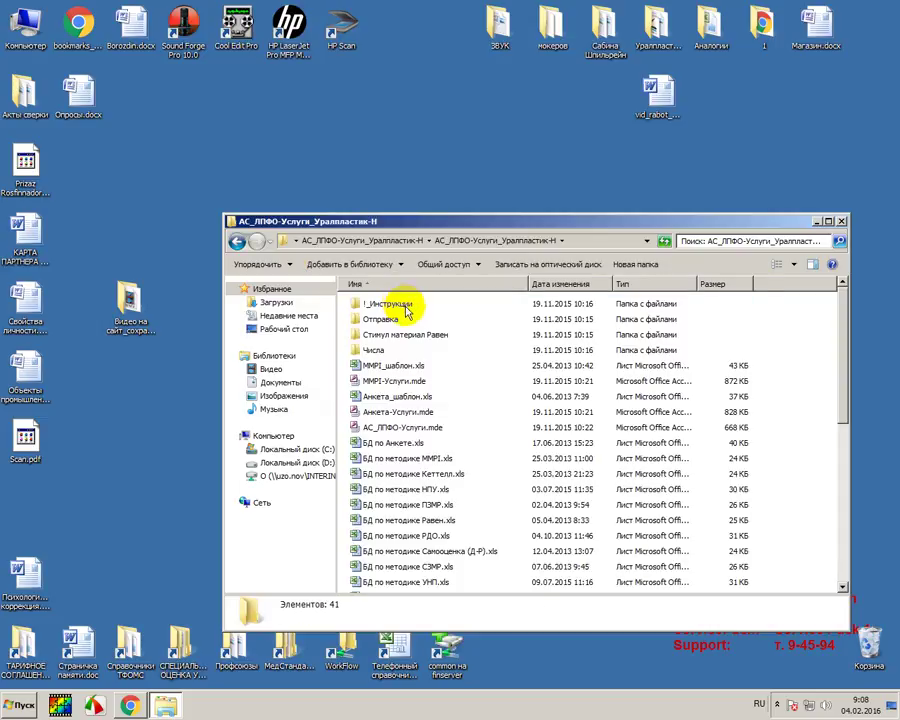
pyautogui.click(828, 222)
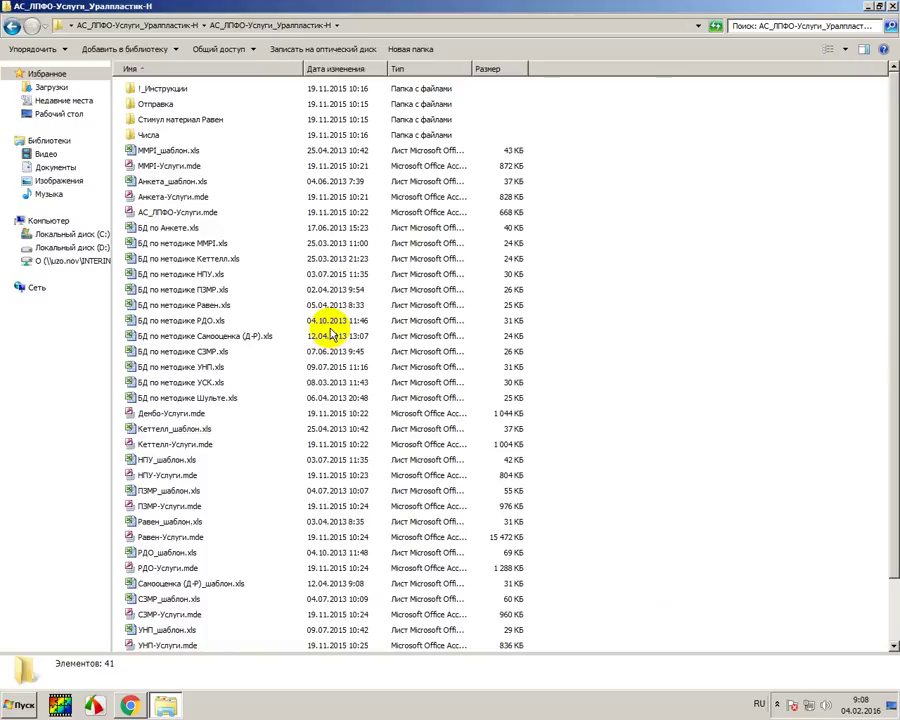
# Launch the Access database АС_ЛПФО-Услуги.mde and allow it to open despite the security notice
pyautogui.click(177, 213)
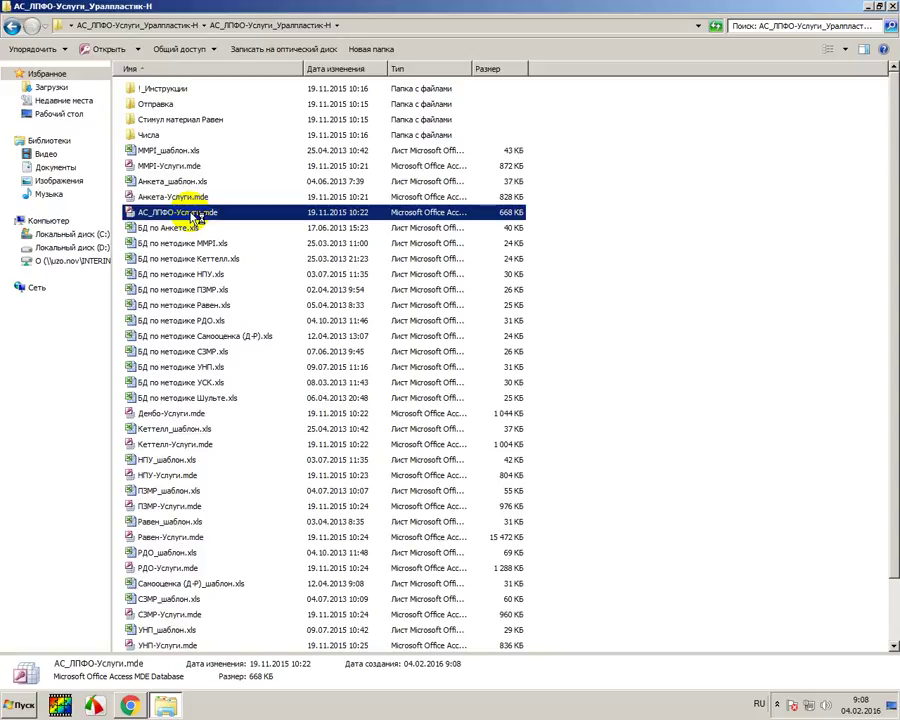
pyautogui.doubleClick(196, 216)
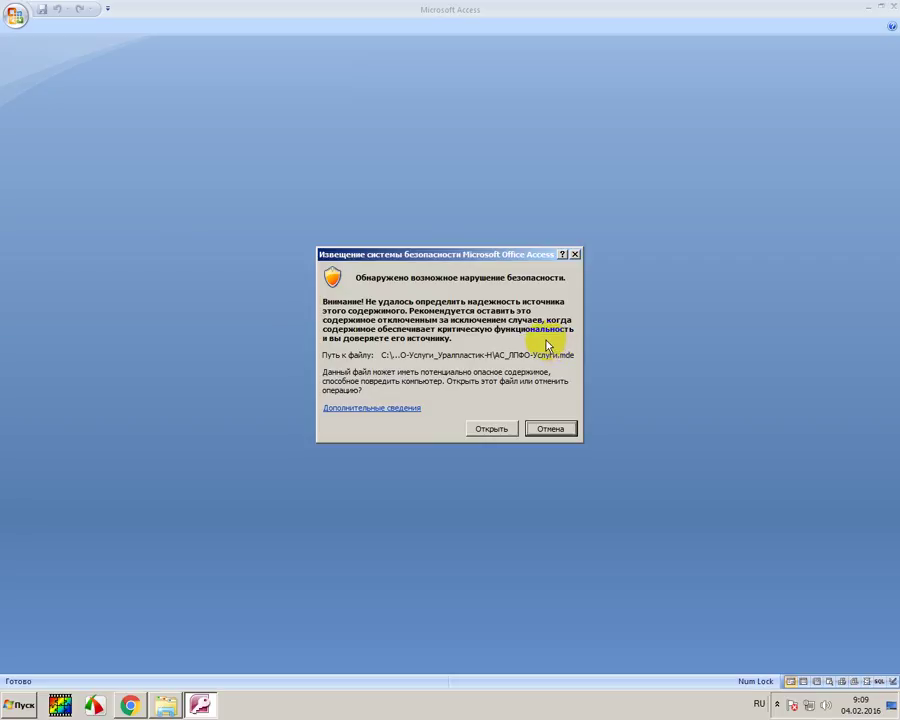
pyautogui.click(491, 429)
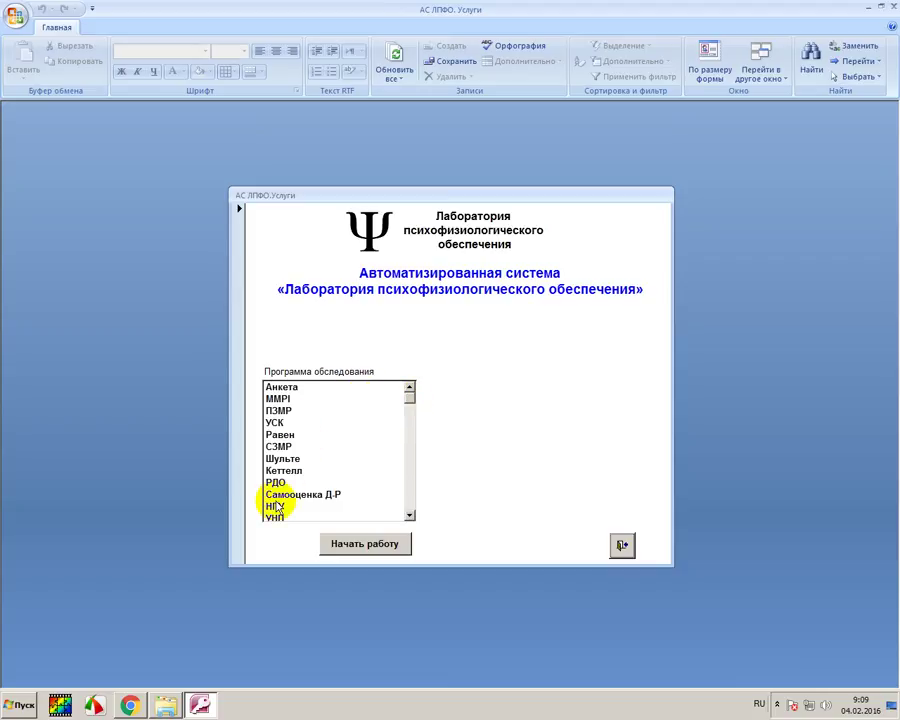
pyautogui.click(277, 398)
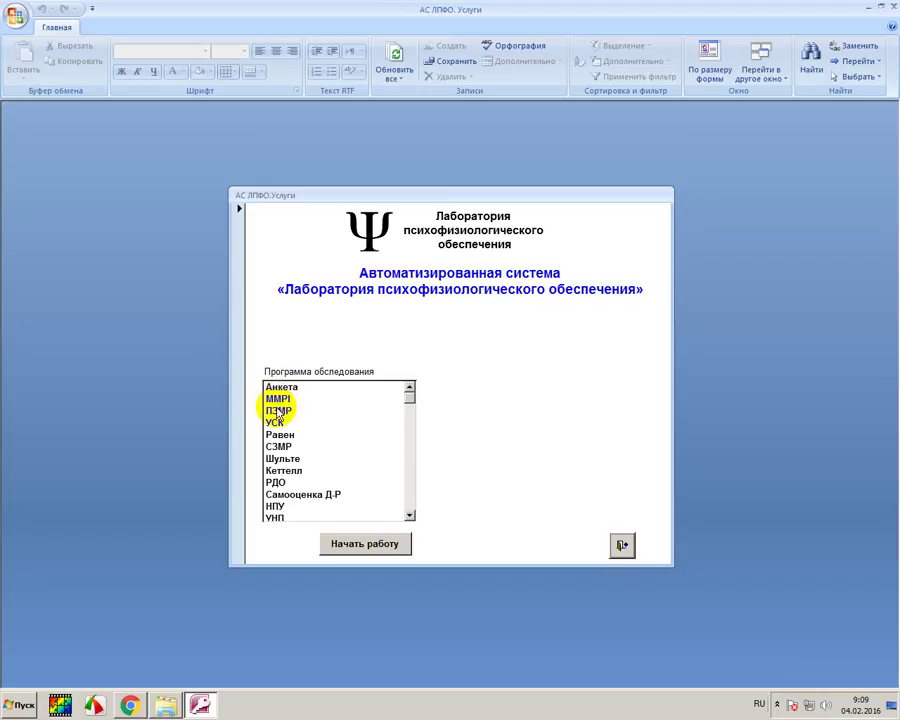
pyautogui.click(278, 411)
pyautogui.click(278, 423)
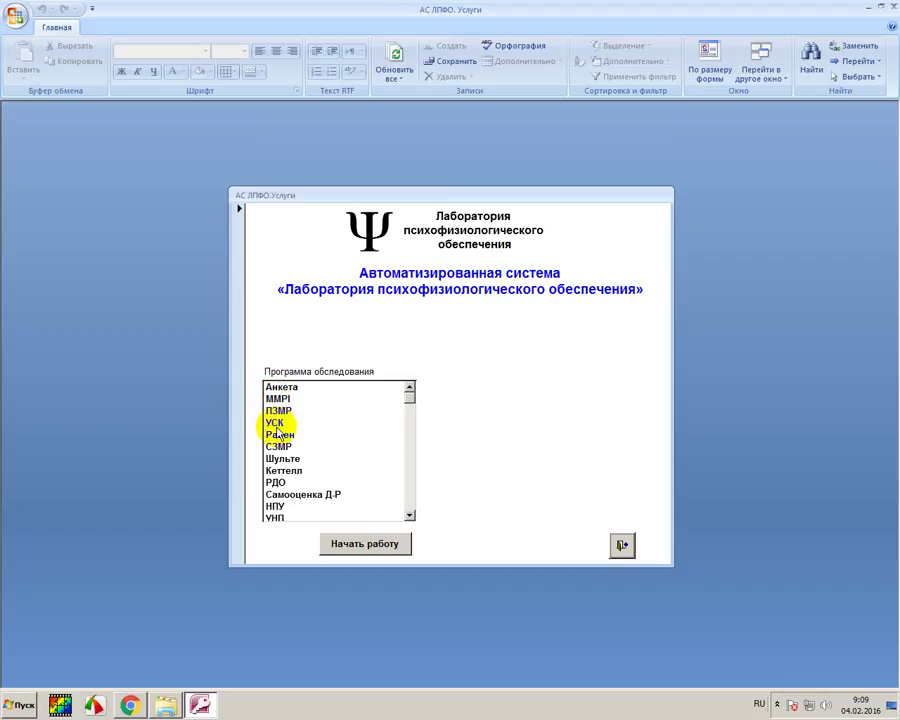
pyautogui.click(280, 435)
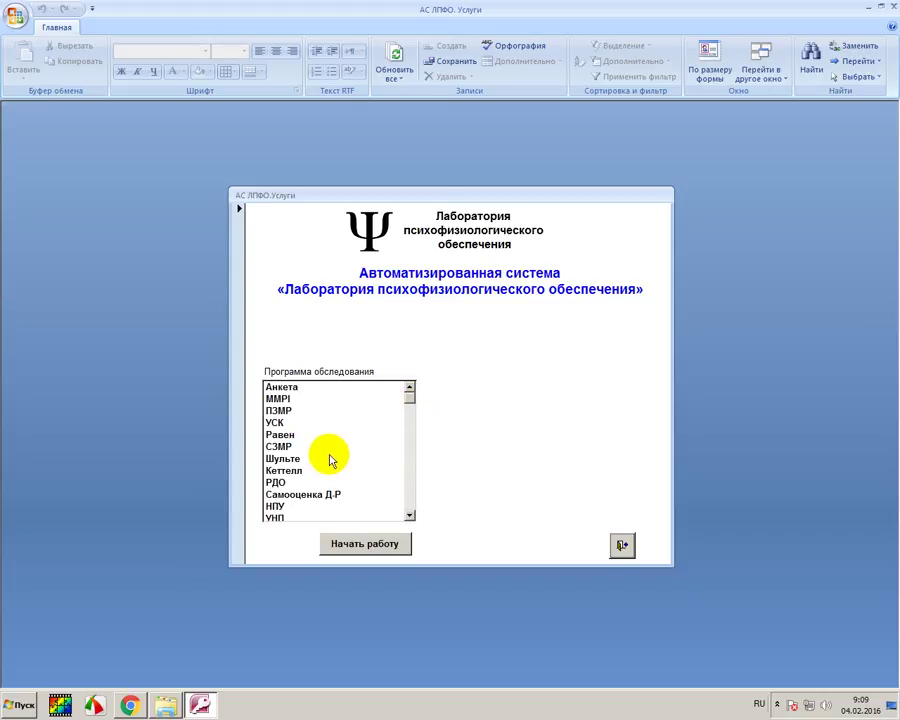
# Start the examination work and fill in the examinee's individual number, surname, first name and patronymic
pyautogui.click(380, 546)
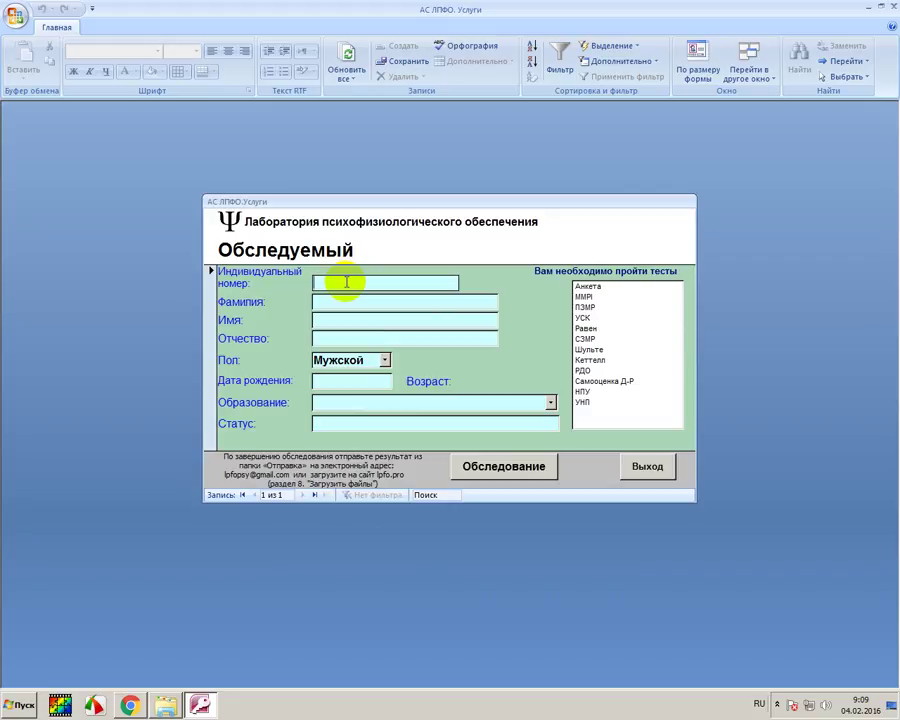
pyautogui.write('123')
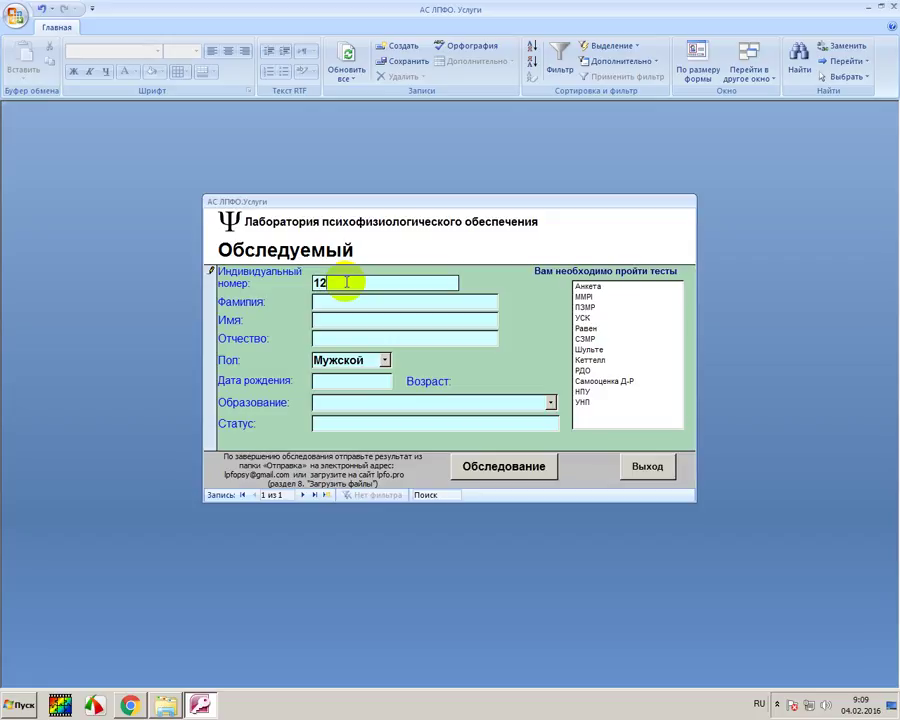
pyautogui.click(346, 297)
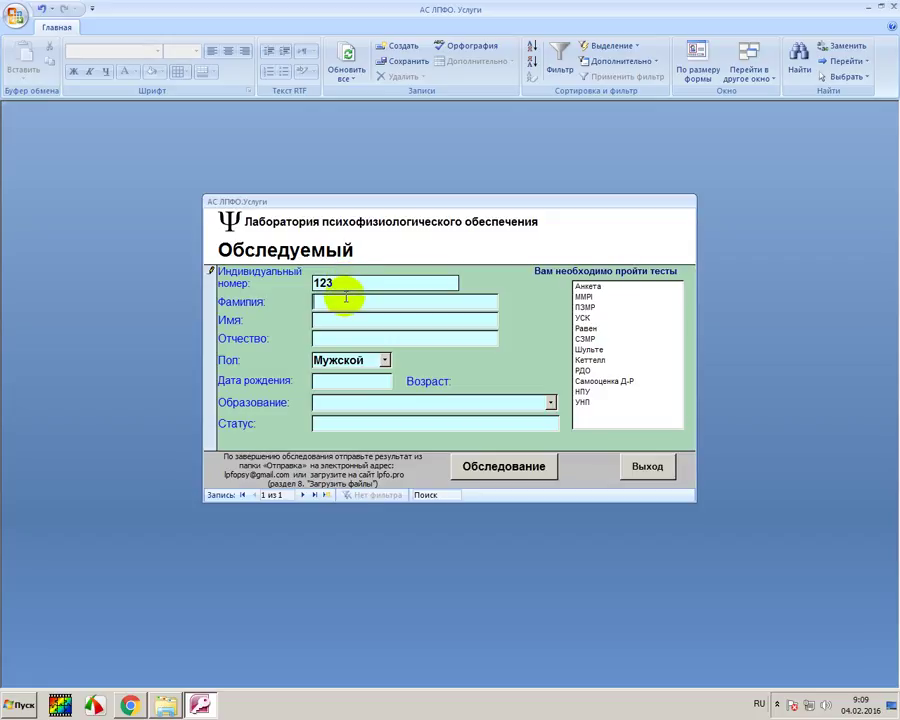
pyautogui.write('Иванов')
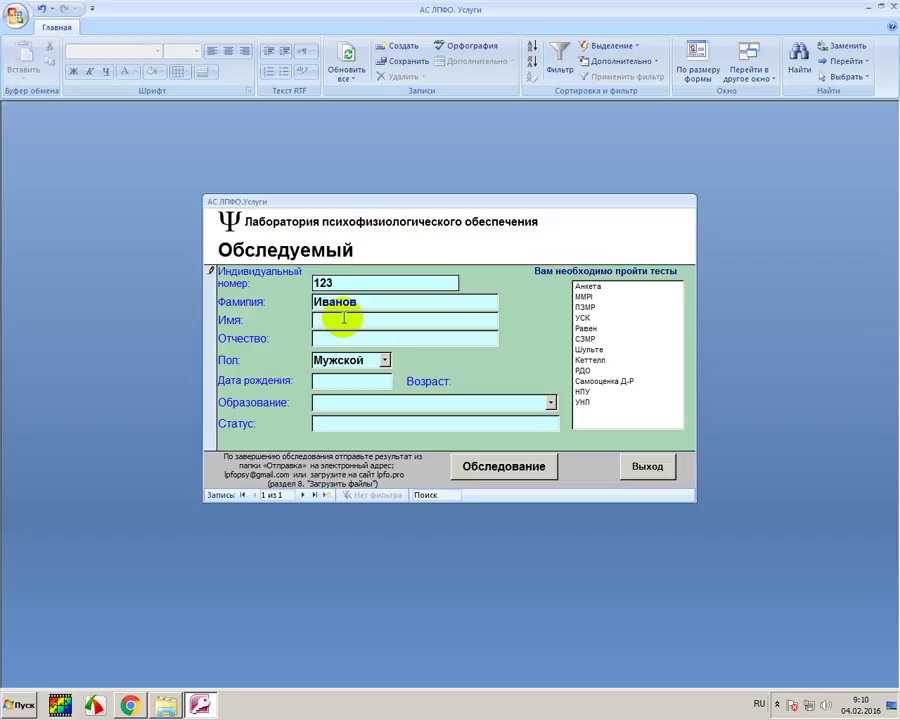
pyautogui.write('Иван')
pyautogui.click(353, 336)
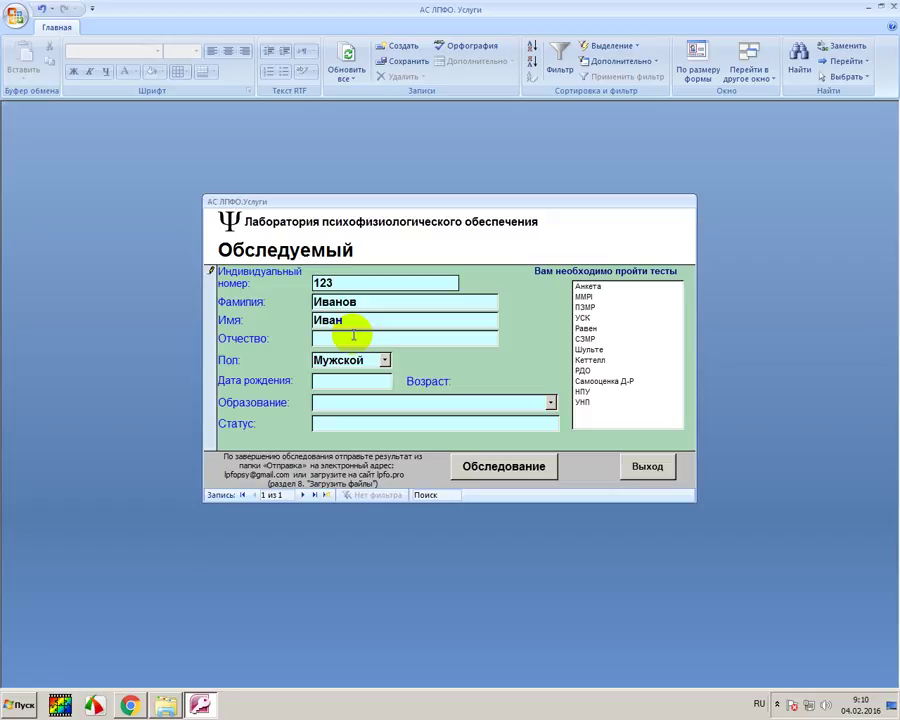
pyautogui.write('Иванович')
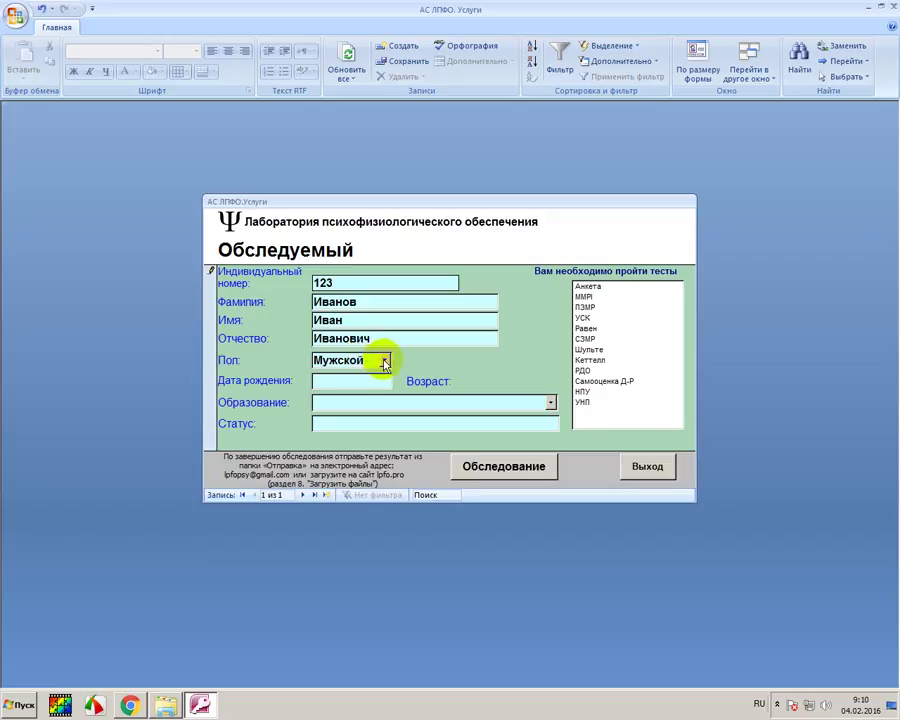
# Keep the examinee's gender as Мужской and enter the date of birth
pyautogui.click(384, 360)
pyautogui.click(377, 377)
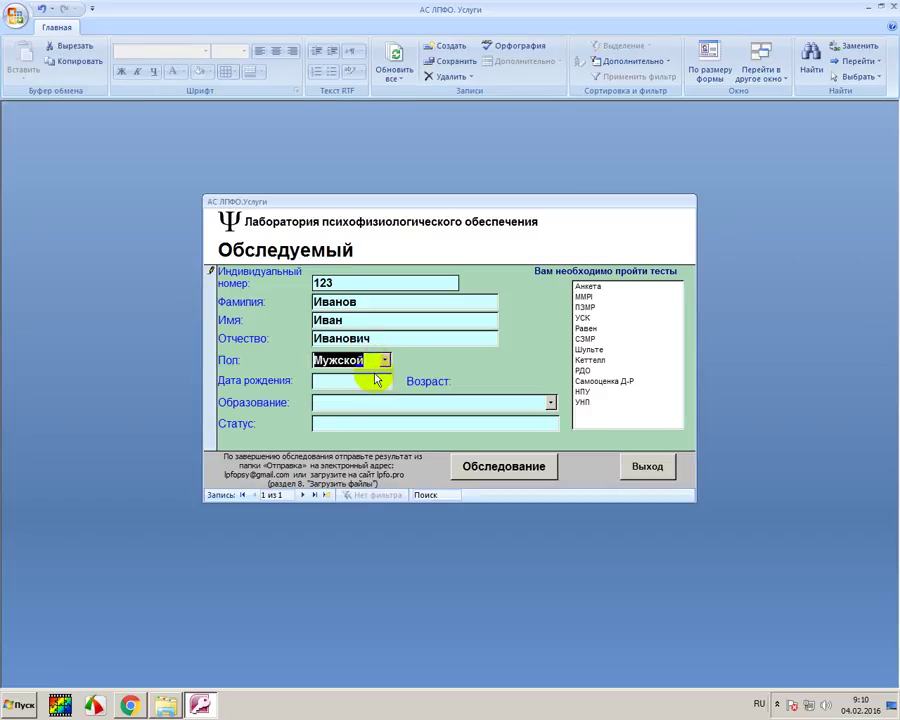
pyautogui.click(316, 380)
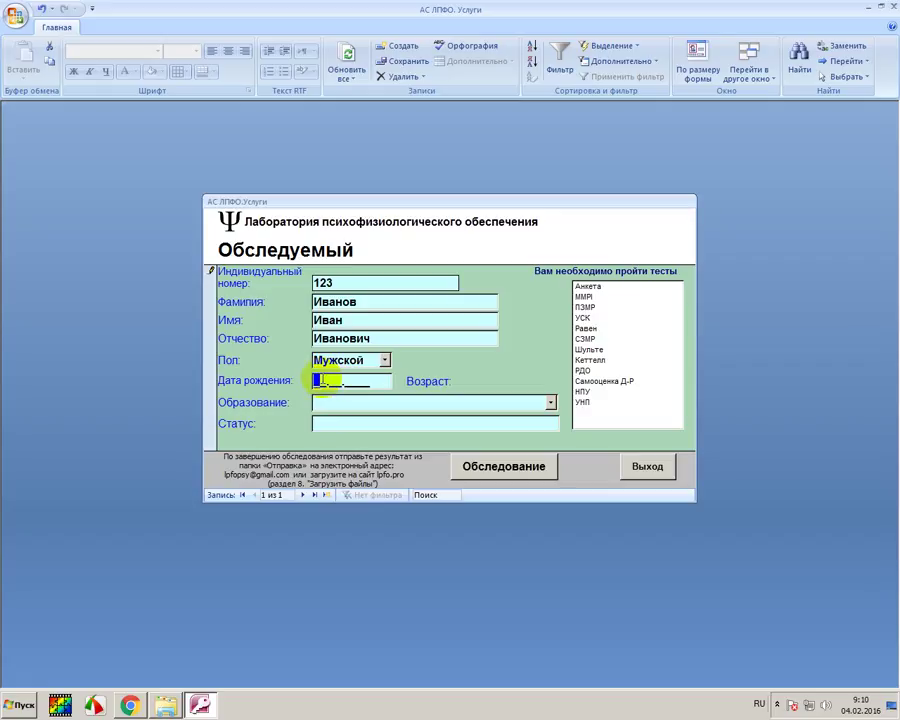
pyautogui.write('13.')
pyautogui.write('11.11.')
pyautogui.write('19')
pyautogui.write('76')
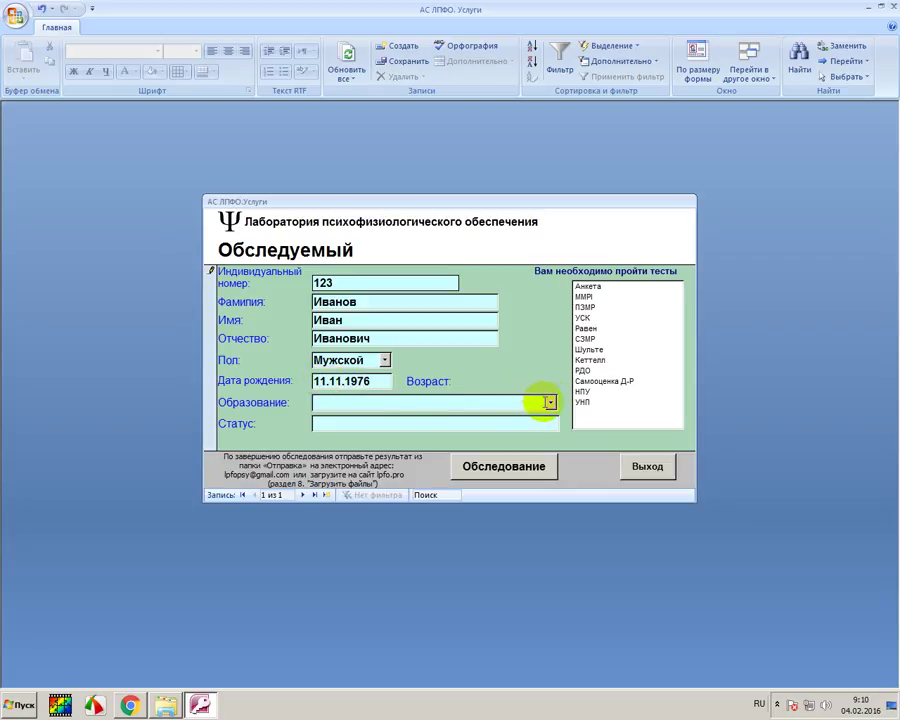
# Set the examinee's education to Высшее and the status to Инженер, and exit the examination program
pyautogui.click(549, 402)
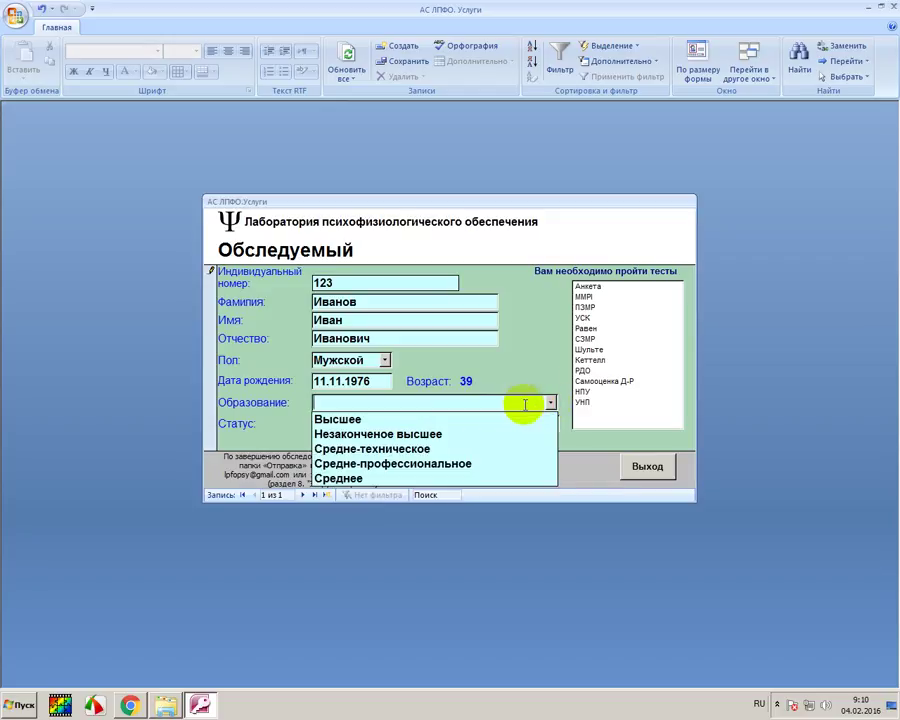
pyautogui.click(452, 419)
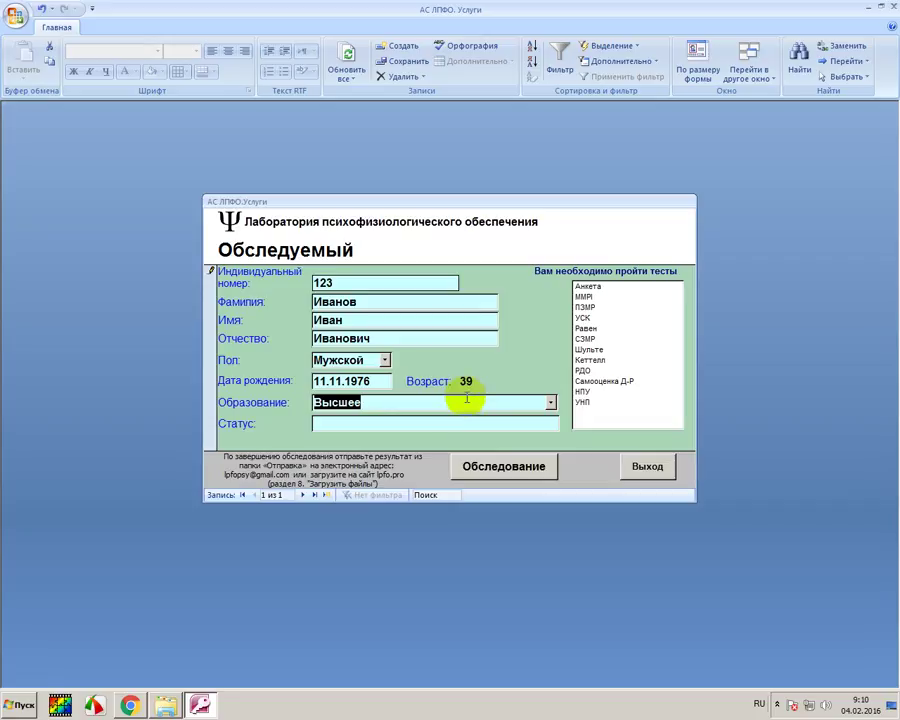
pyautogui.click(456, 424)
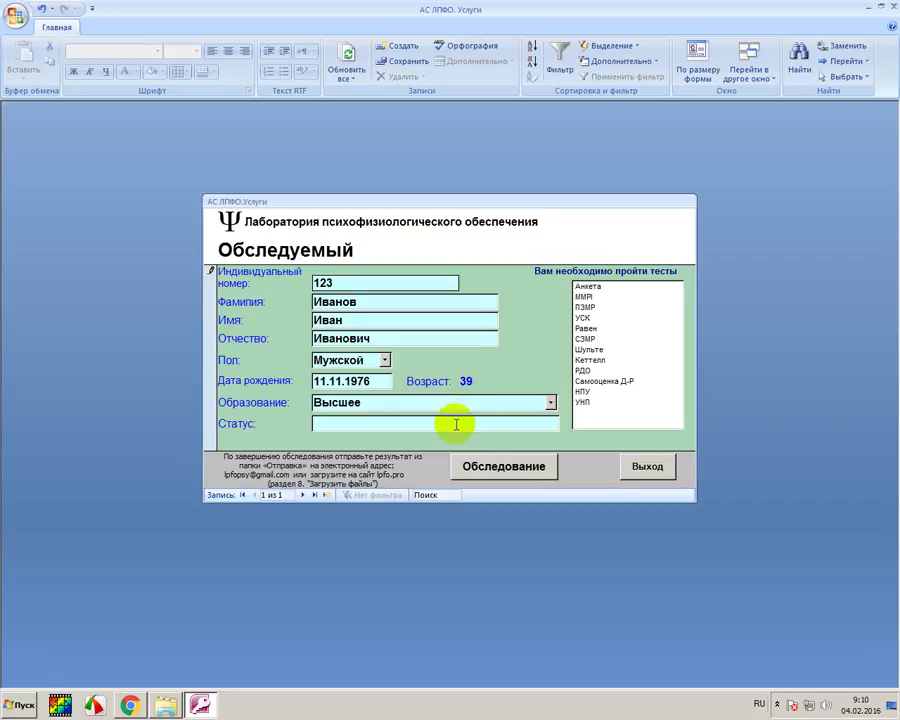
pyautogui.write('Инженер')
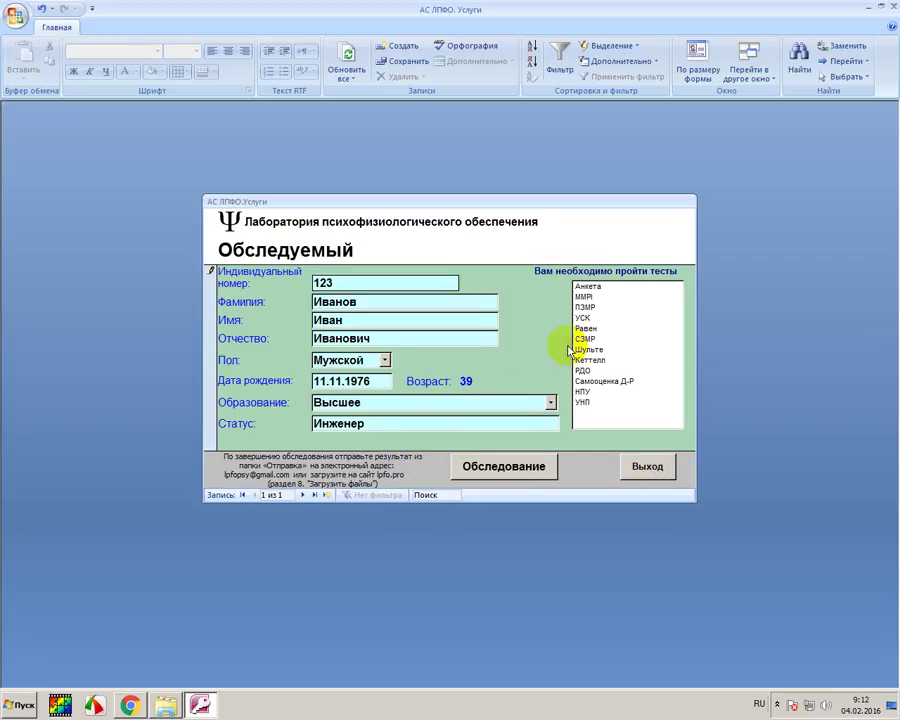
pyautogui.click(641, 467)
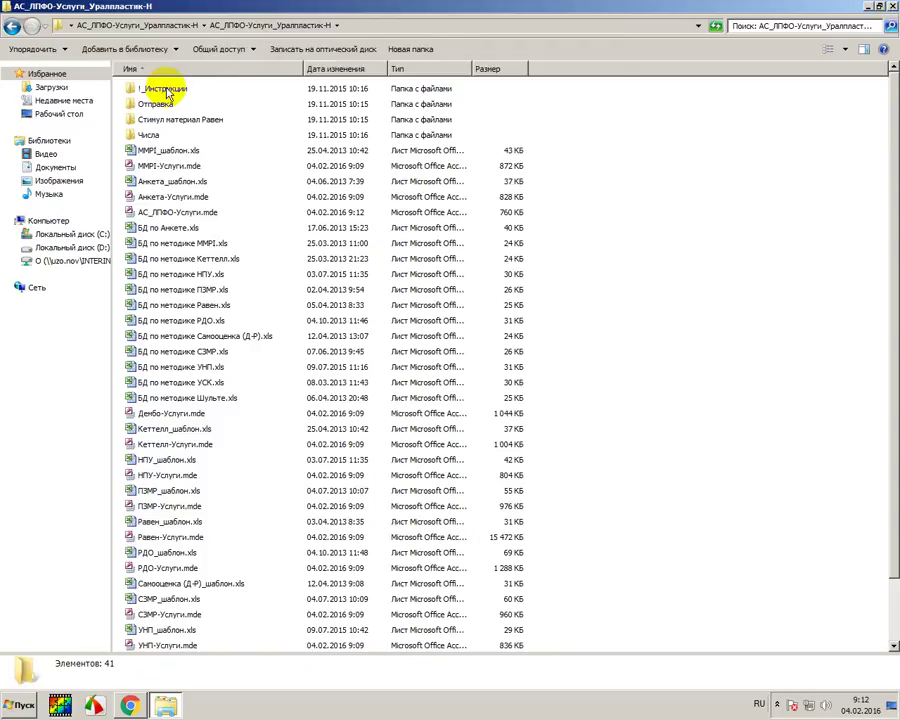
# Check the contents of the Отправка folder and pack the folder into Отправка.rar in RAR format with Максимальный compression
pyautogui.doubleClick(168, 106)
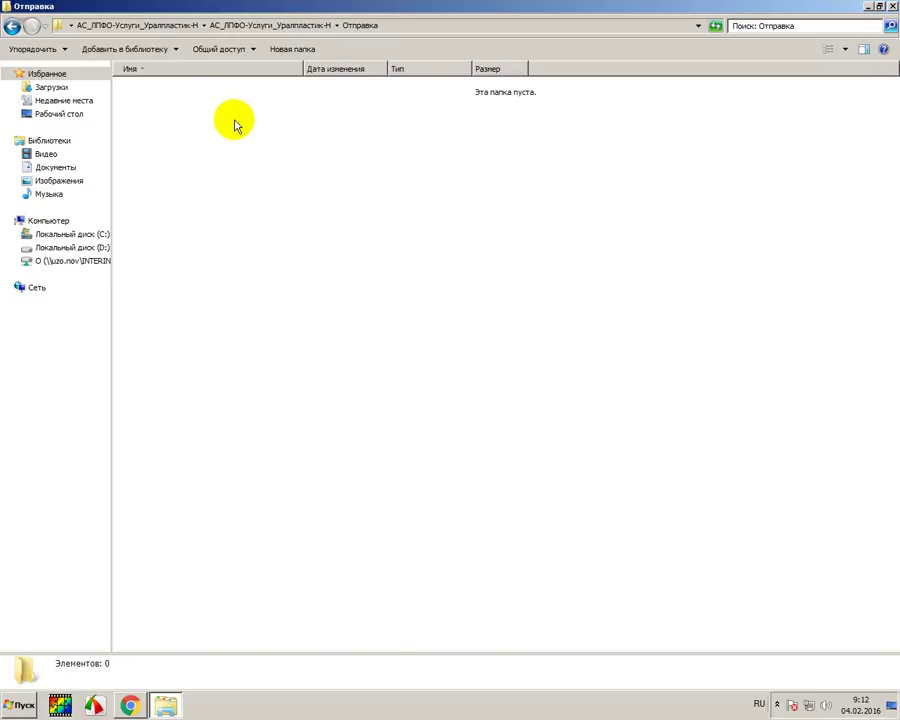
pyautogui.click(12, 26)
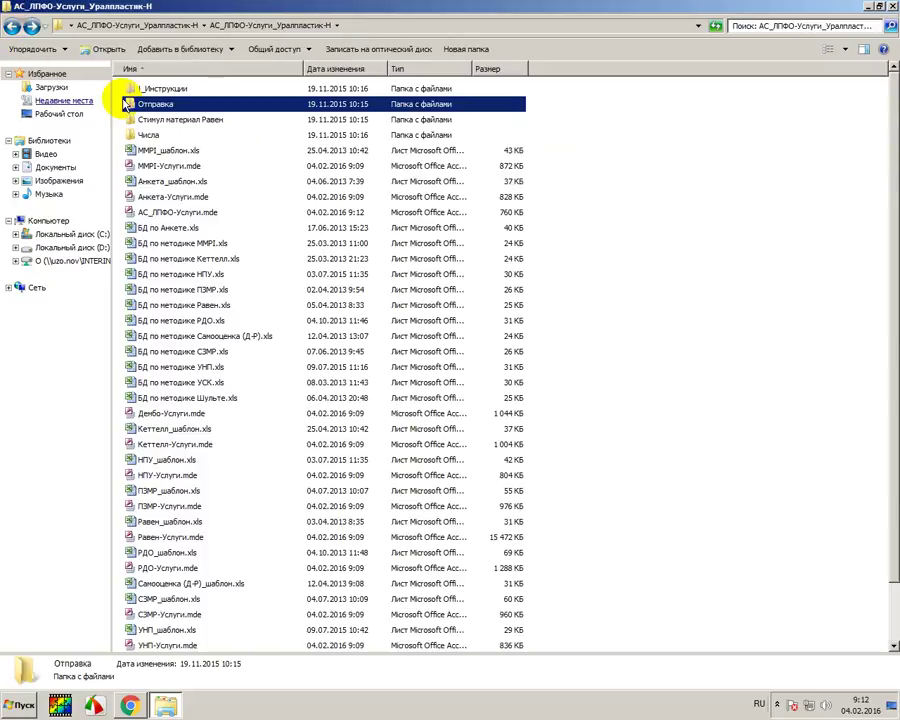
pyautogui.rightClick(145, 110)
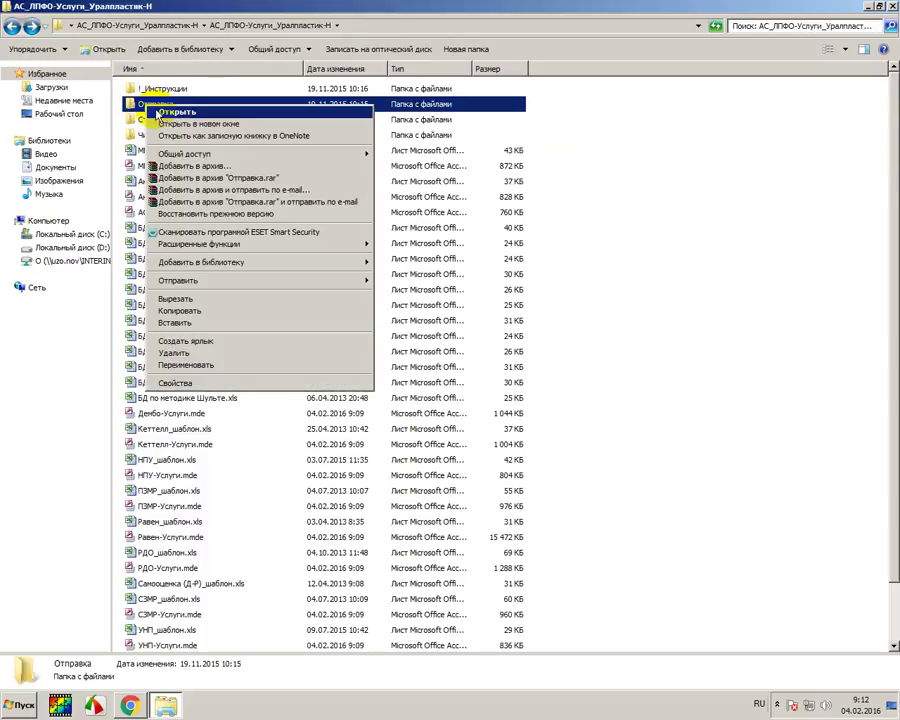
pyautogui.click(195, 170)
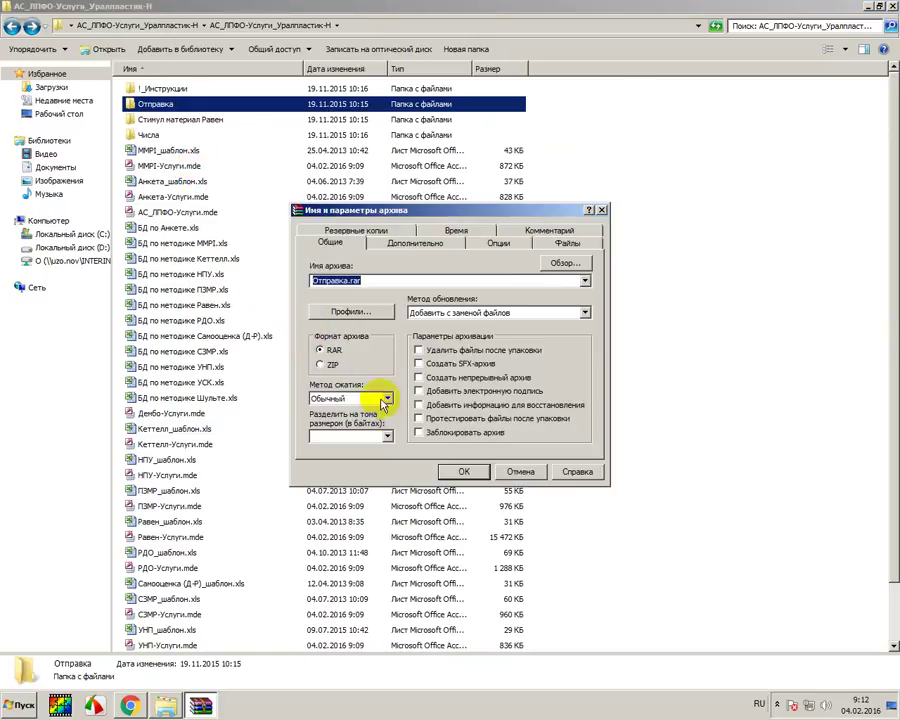
pyautogui.click(387, 398)
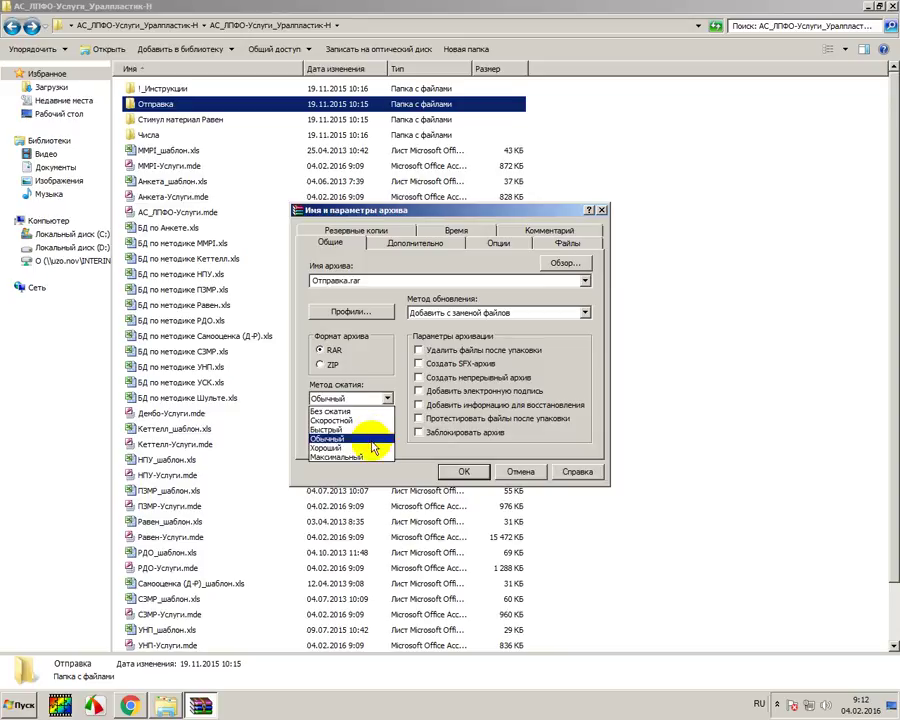
pyautogui.click(368, 458)
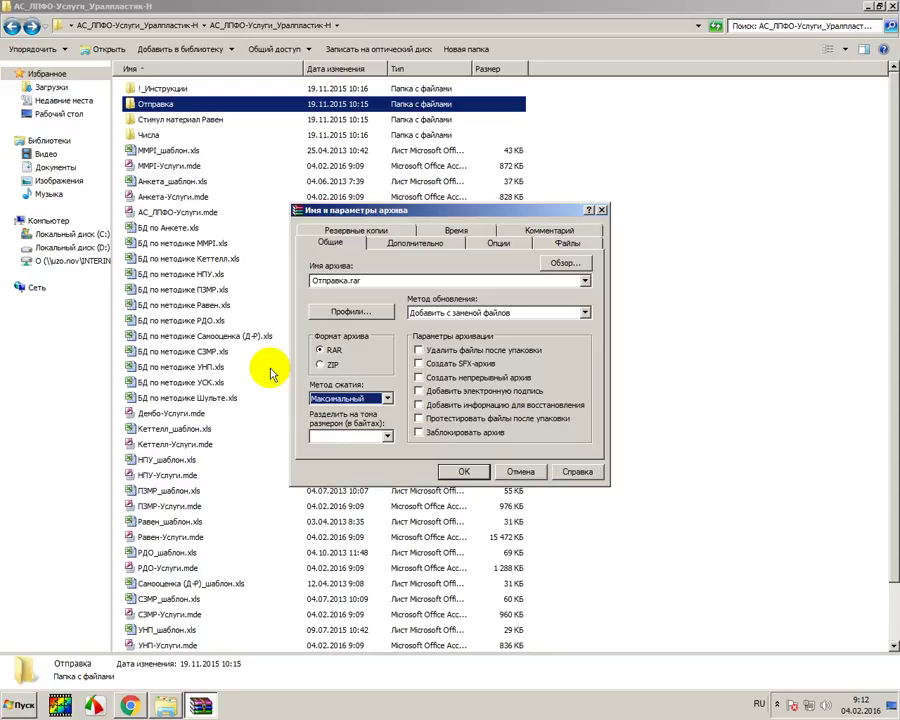
pyautogui.click(464, 471)
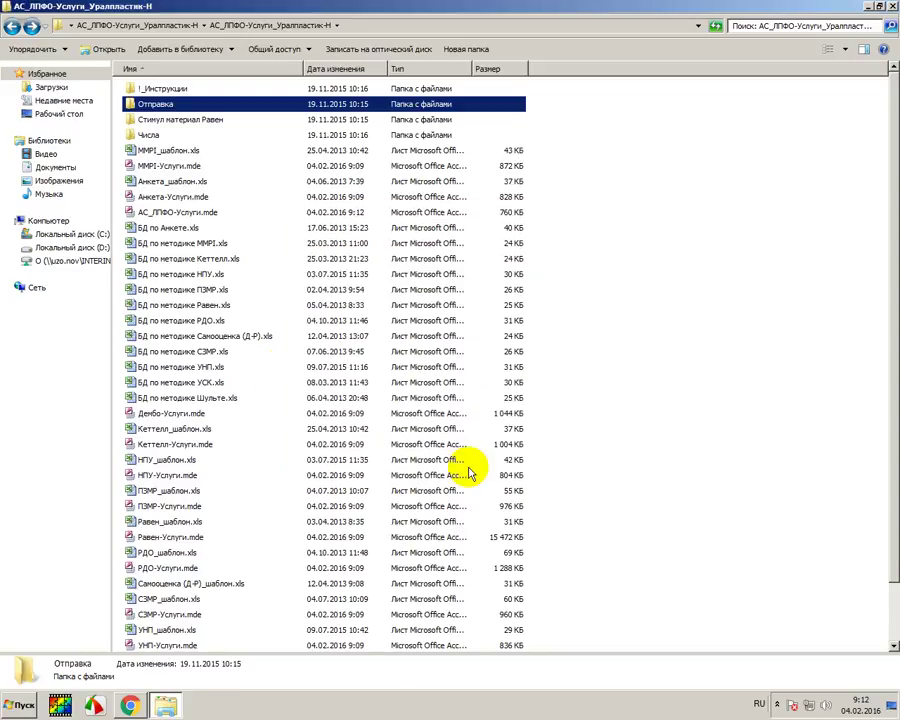
pyautogui.click(182, 490)
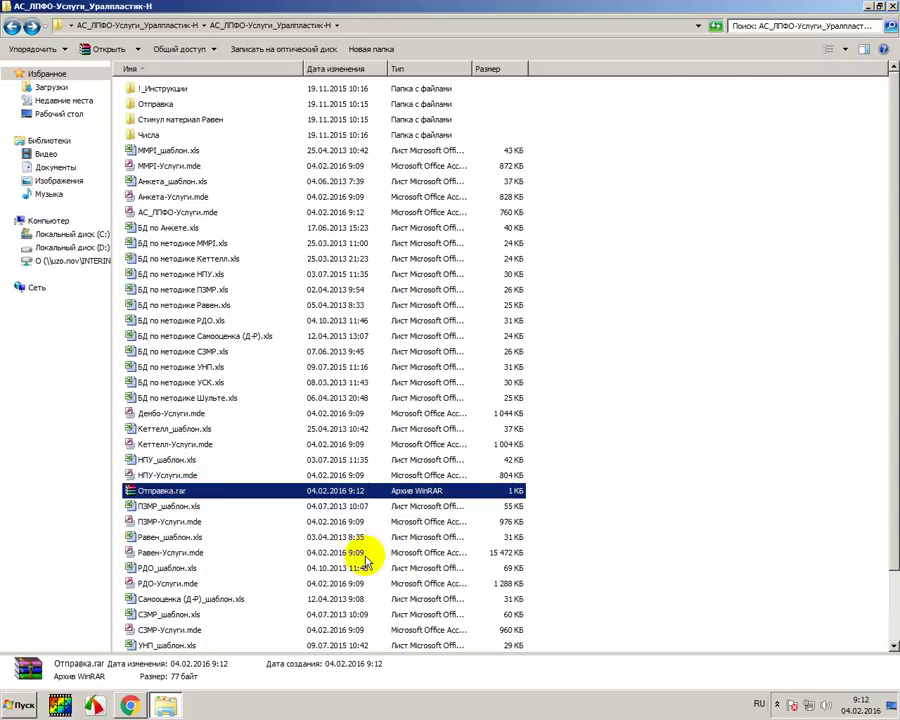
# Switch to Chrome and open the site section 8. Загрузить результат ПФО
pyautogui.click(129, 705)
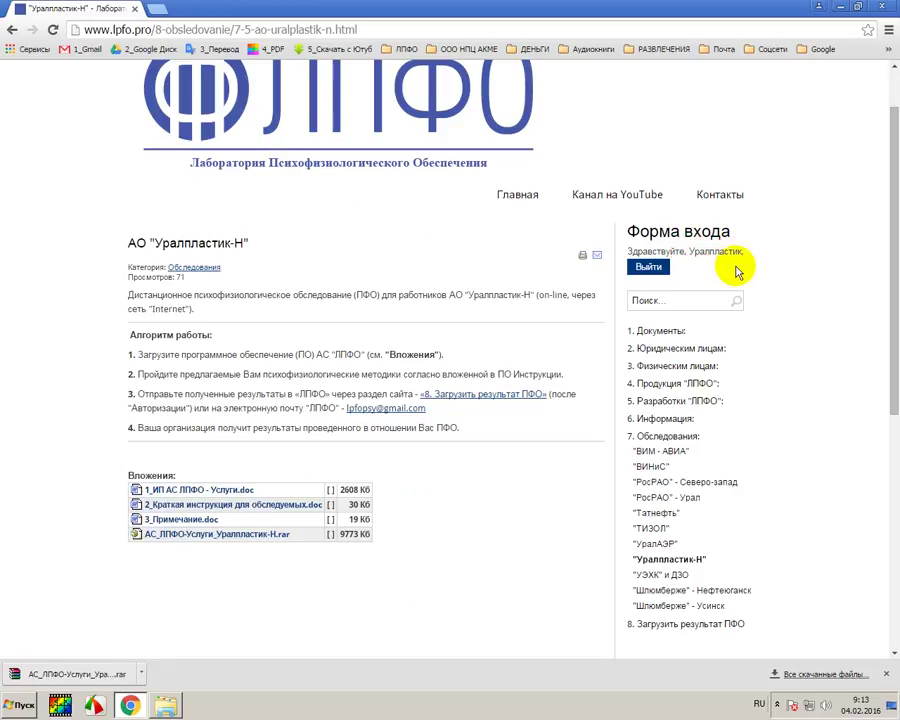
pyautogui.scroll(-1, 700, 282)
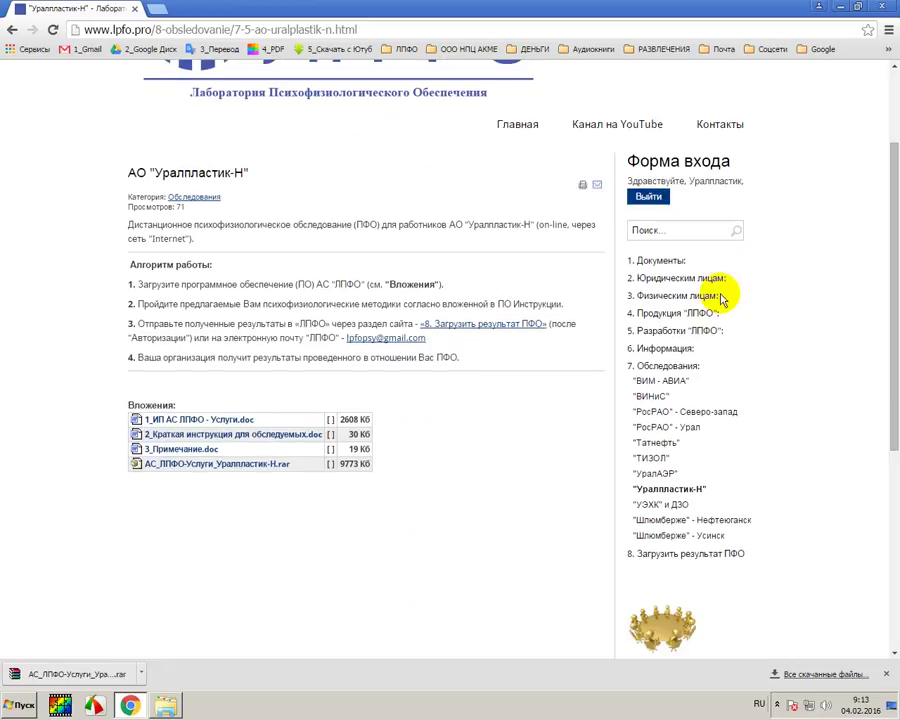
pyautogui.click(668, 555)
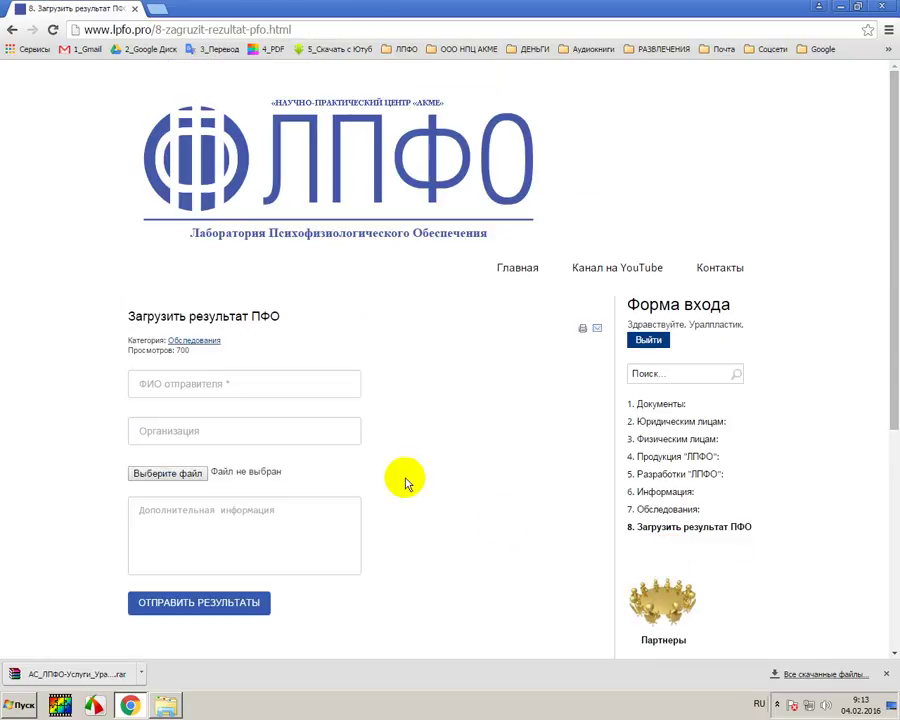
# Fill in the sender's full name and enter Уралпластик as the organization in the result upload form
pyautogui.click(276, 384)
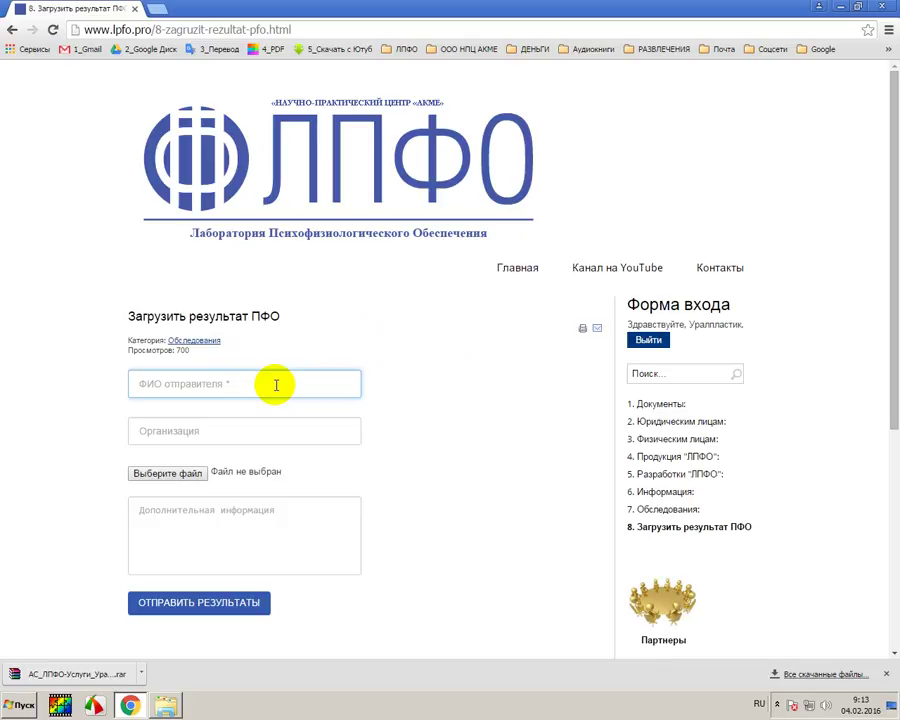
pyautogui.write('Иванов И.И.')
pyautogui.click(252, 429)
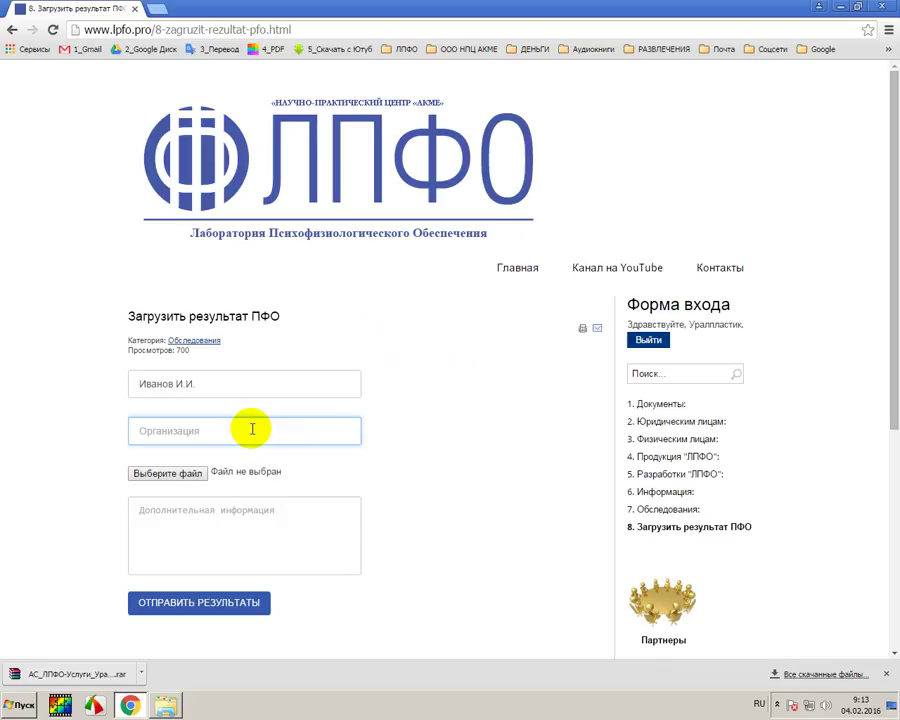
pyautogui.write('Урал')
pyautogui.write('л')
pyautogui.write('лас')
pyautogui.write('к')
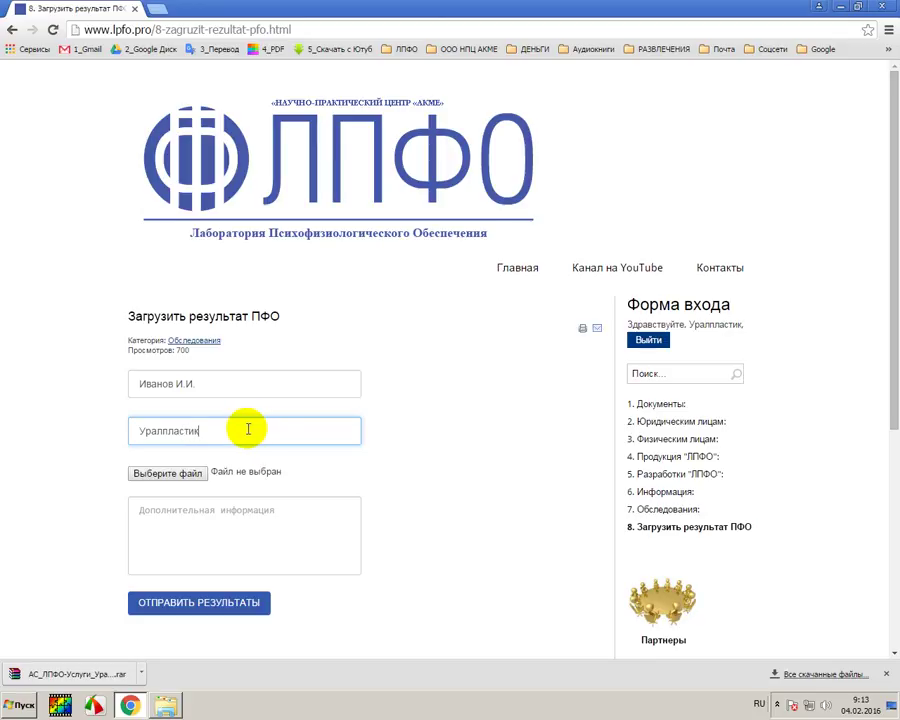
# Attach Отправка.rar from the inner АС_ЛПФО-Услуги_Уралпластик-Н folder on the desktop to the upload form
pyautogui.click(200, 474)
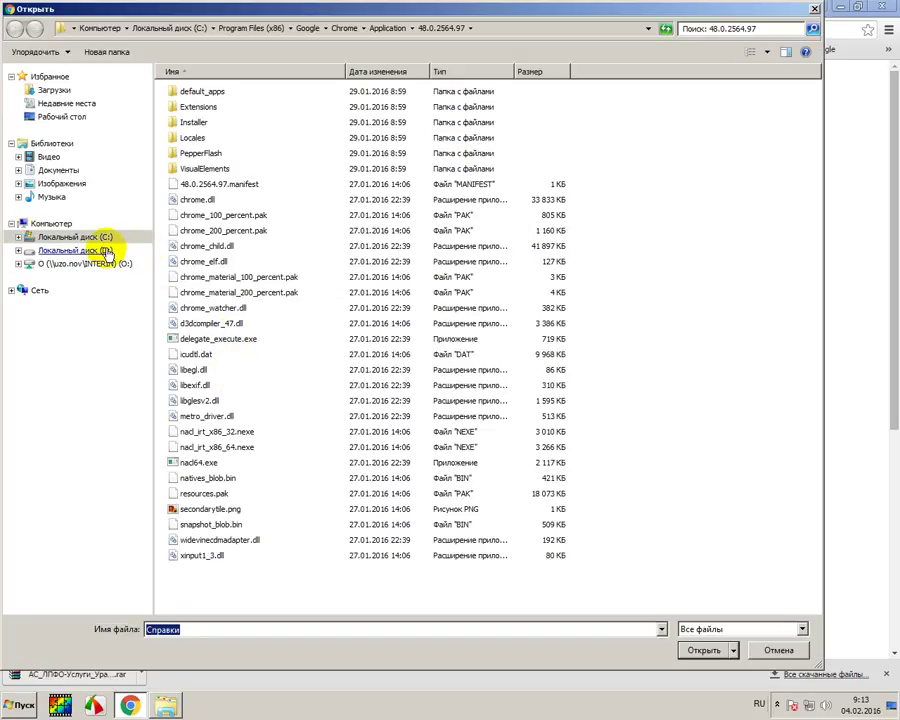
pyautogui.click(70, 118)
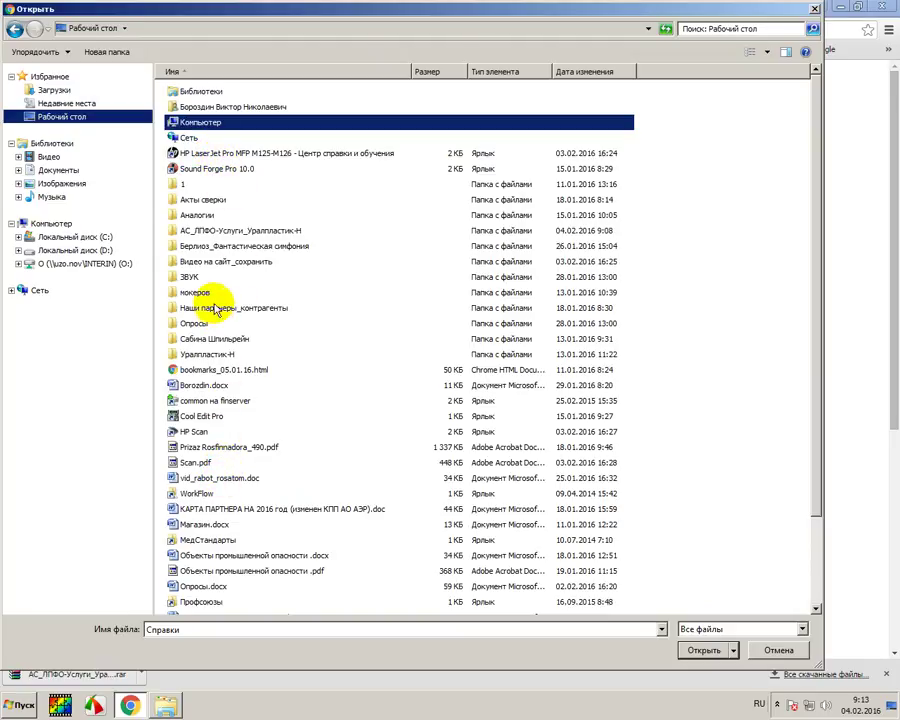
pyautogui.click(222, 231)
pyautogui.doubleClick(222, 231)
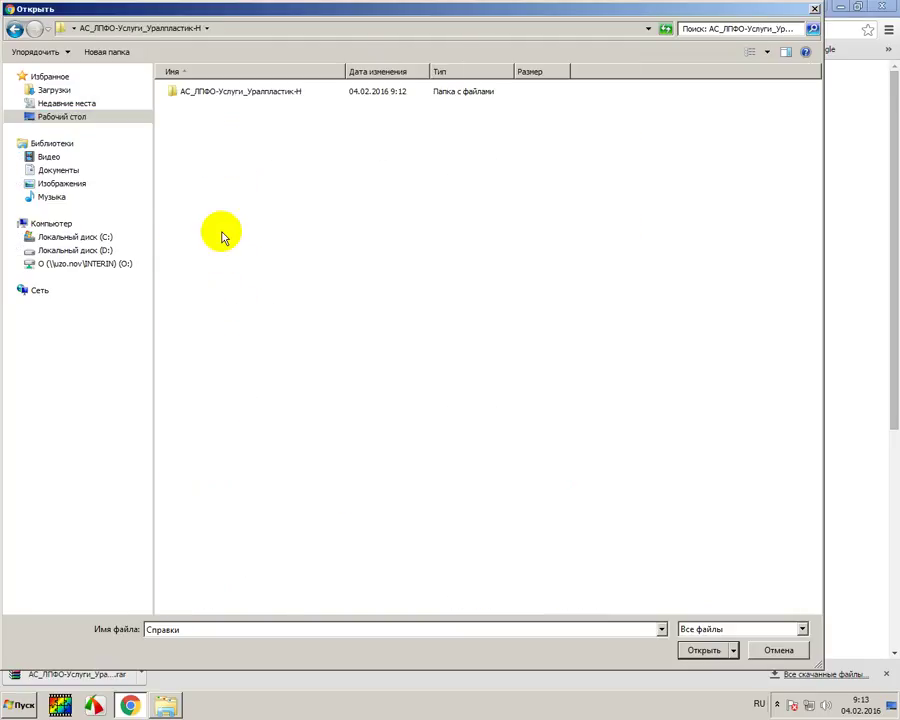
pyautogui.click(221, 94)
pyautogui.doubleClick(221, 94)
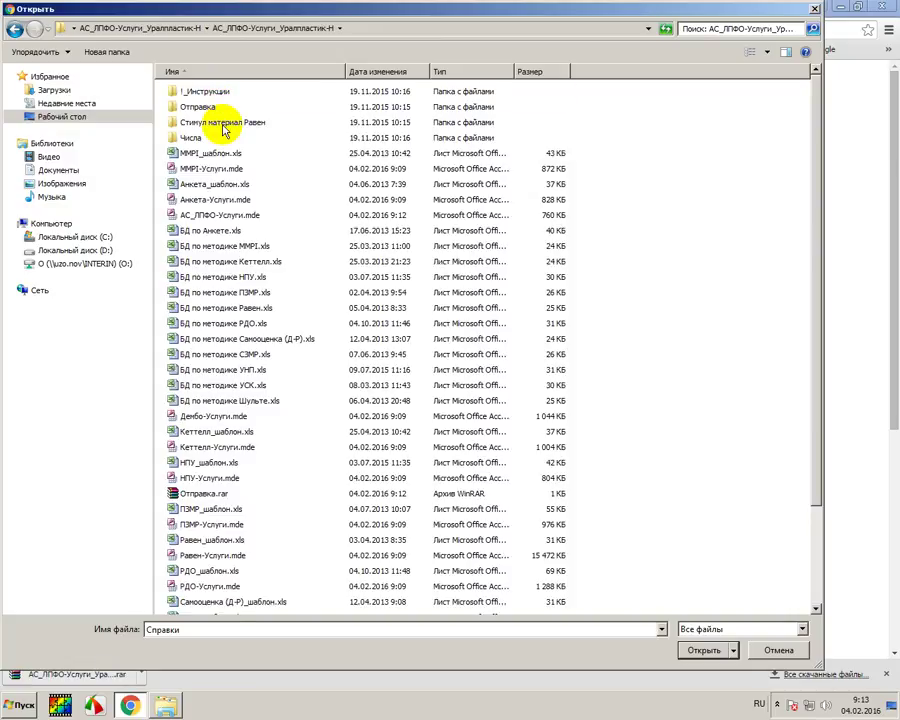
pyautogui.click(207, 494)
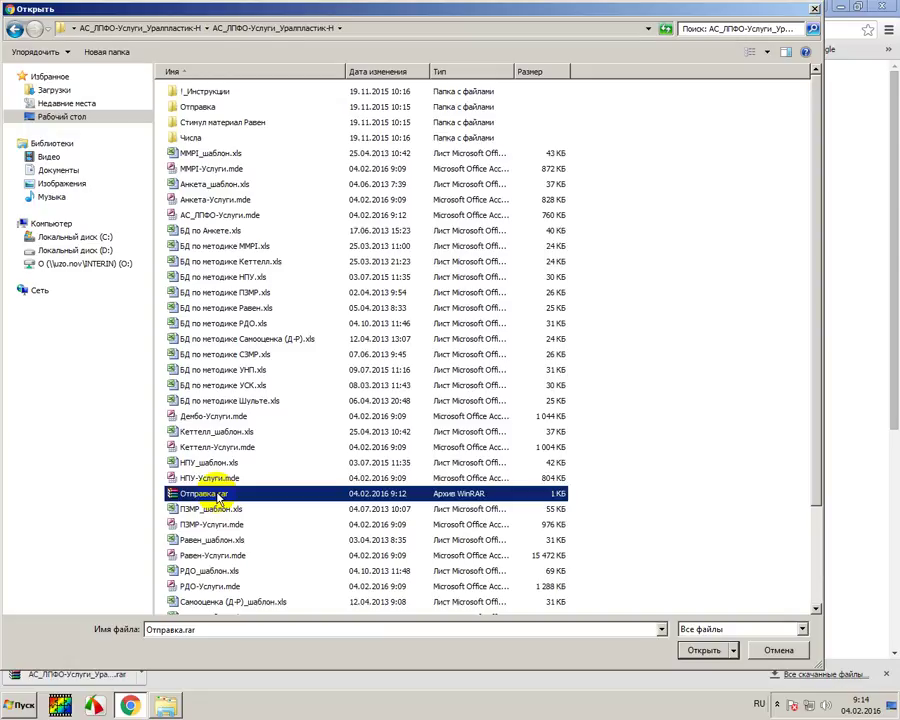
pyautogui.click(206, 108)
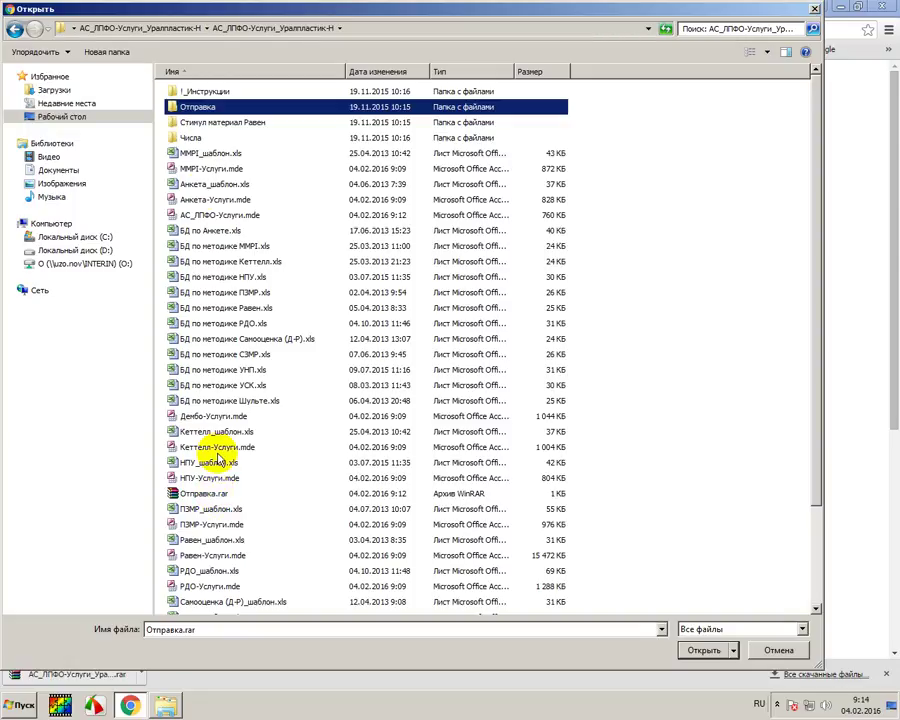
pyautogui.click(208, 494)
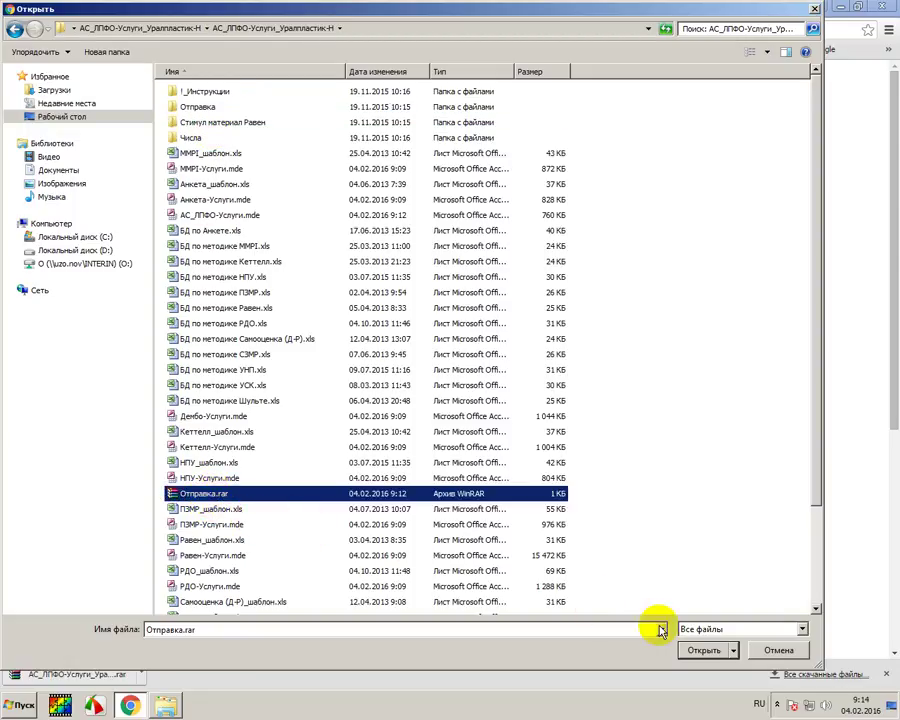
pyautogui.click(704, 650)
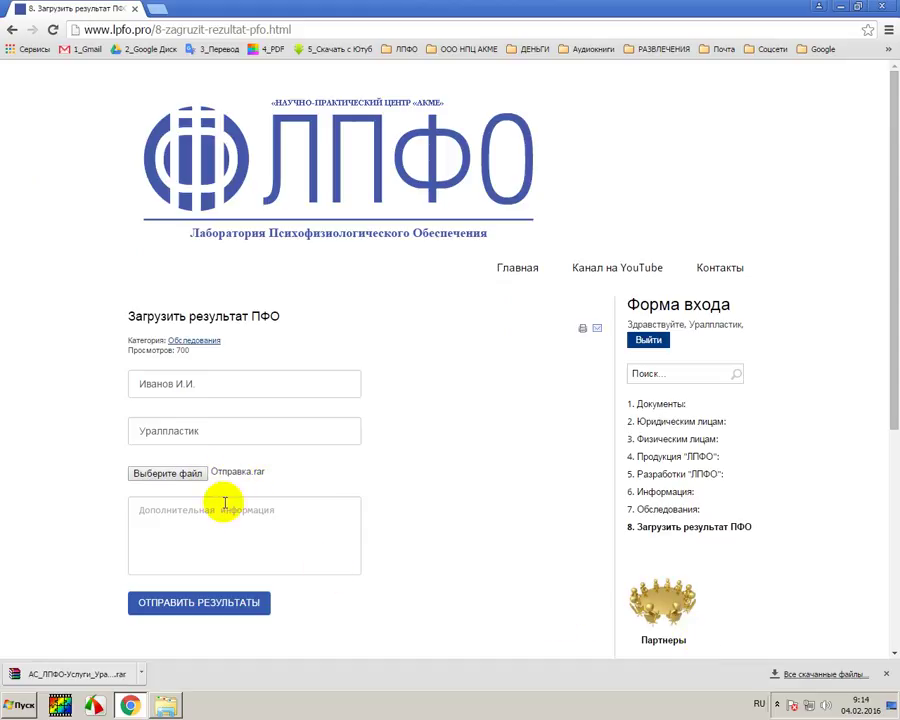
# Submit the examination results and continue back to the upload form
pyautogui.click(199, 604)
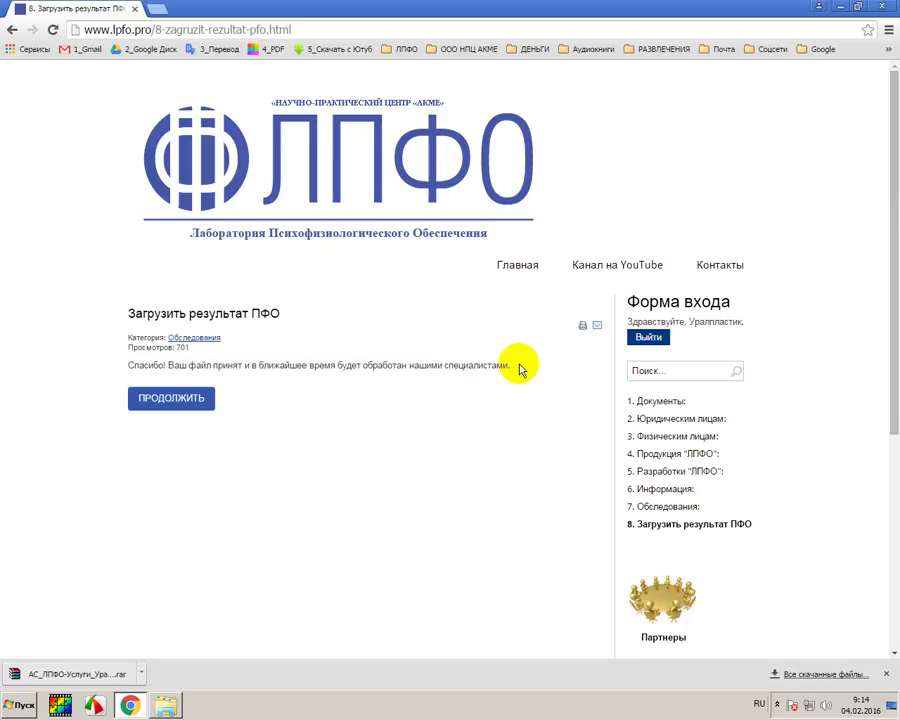
pyautogui.click(176, 400)
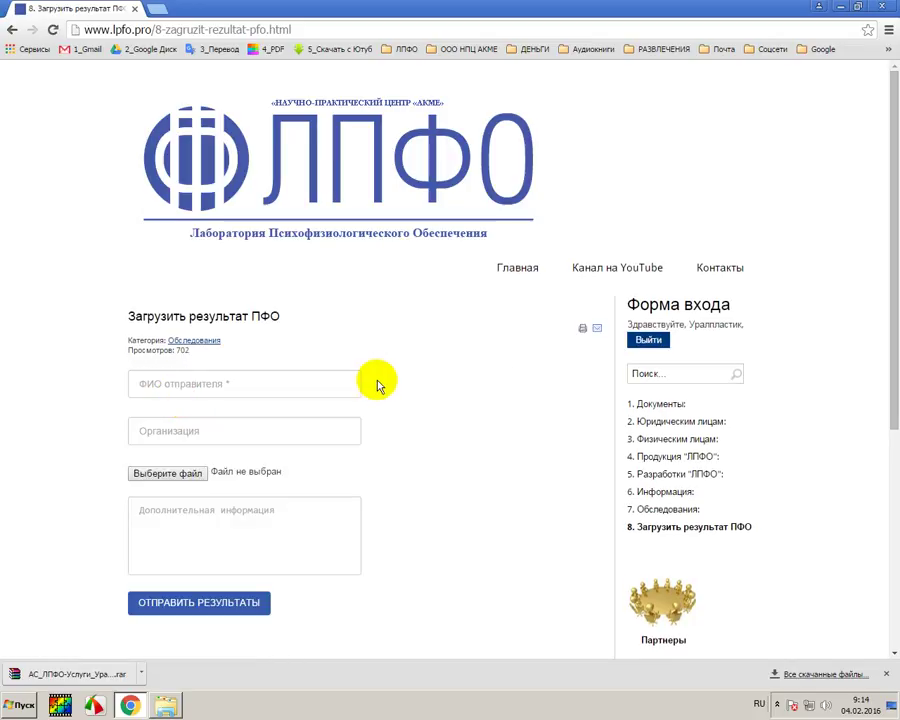
# Open the site section 7. Обследования and view its examination instructions and list of organizations
pyautogui.scroll(-1, 398, 382)
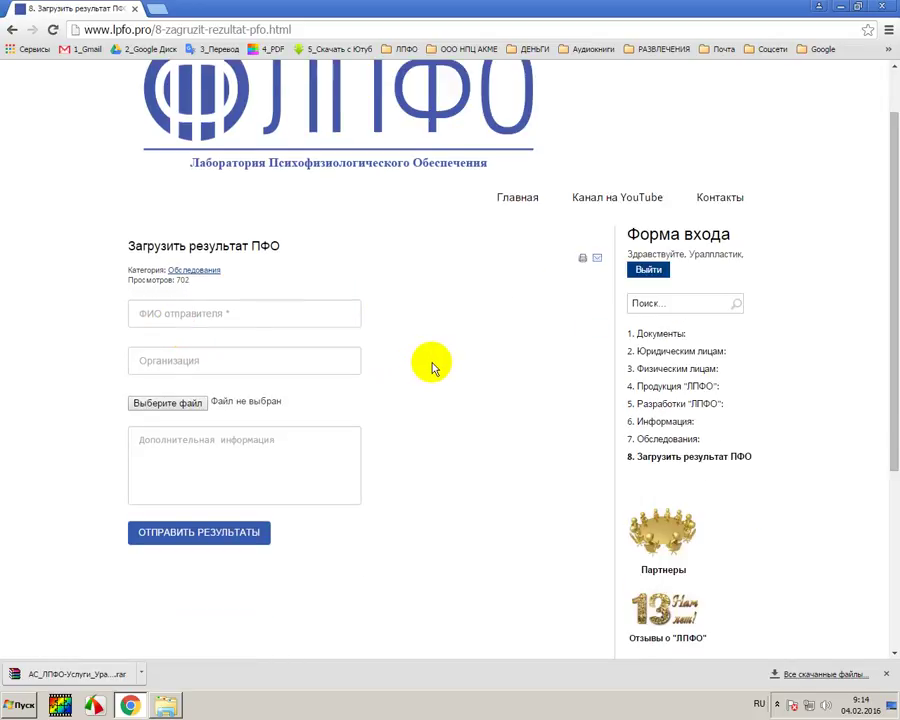
pyautogui.click(669, 440)
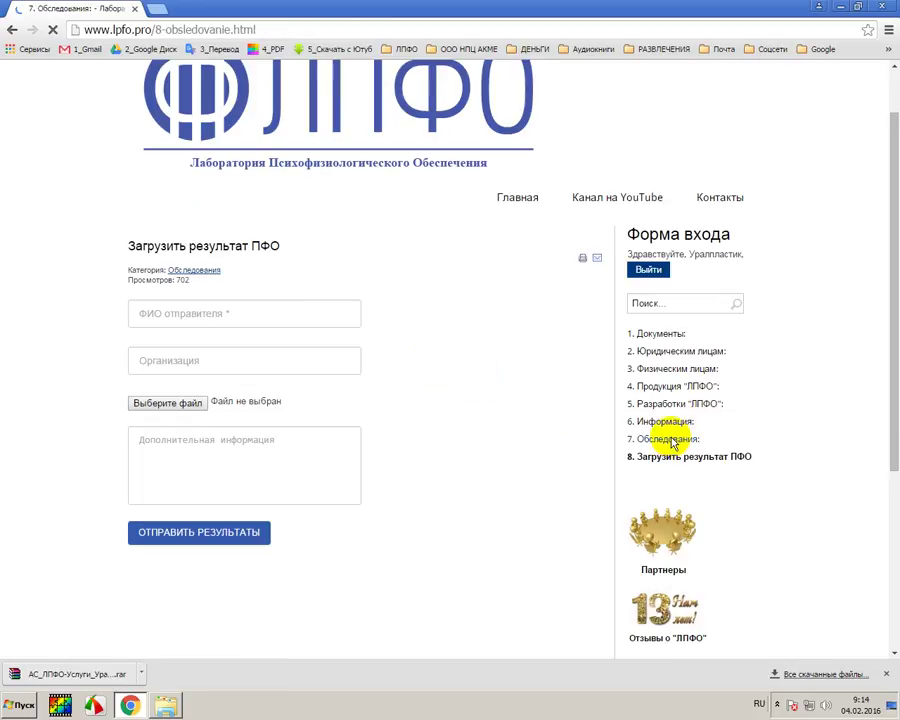
pyautogui.scroll(-1, 645, 420)
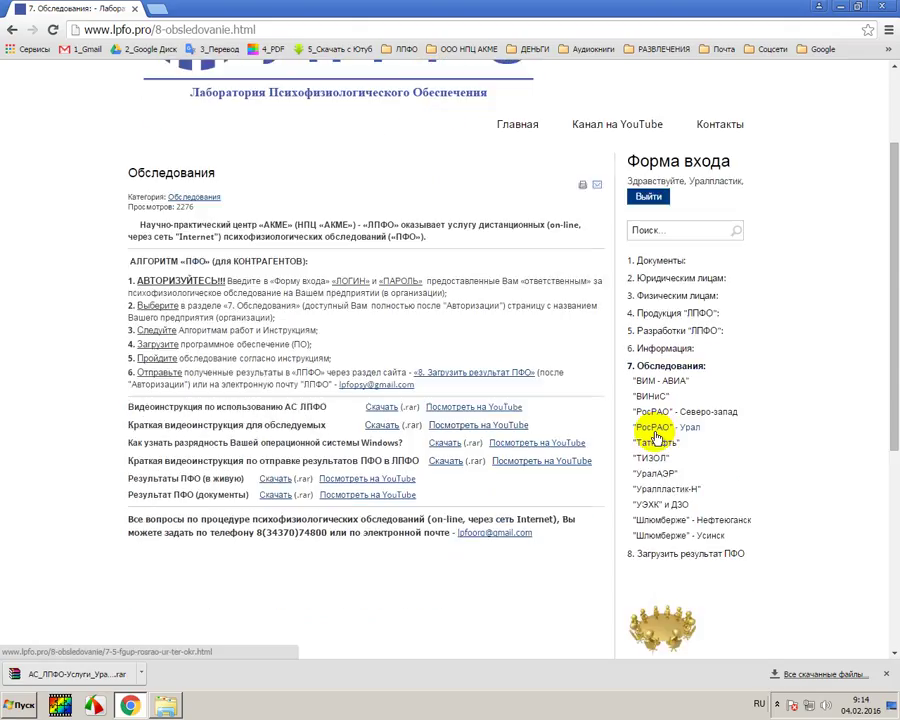